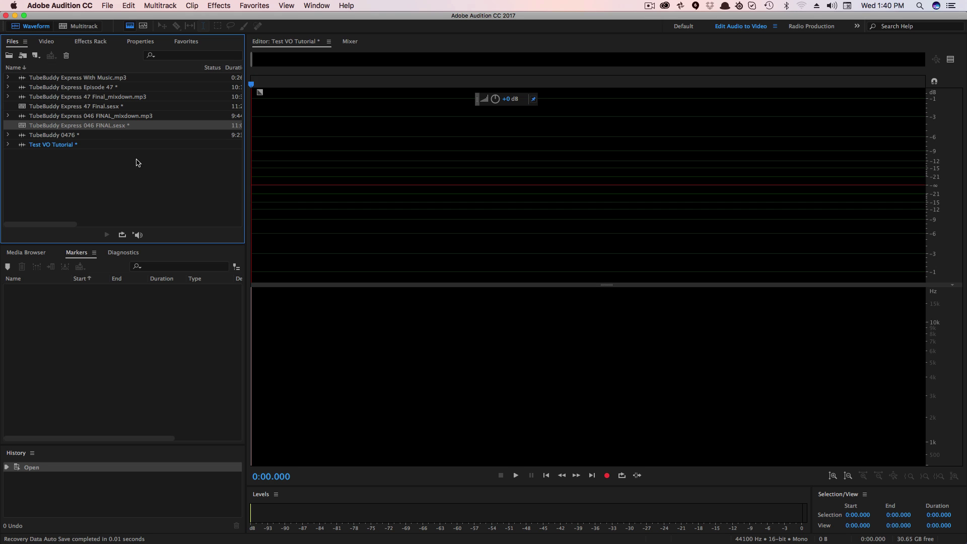
Step: Open the TubeBuddy Express 046 FINAL session from the Files panel
{"action": "double_click", "coordinate": [69, 129]}
{"action": "scroll", "coordinate": [391, 222], "scroll_direction": "up", "scroll_amount": 2}
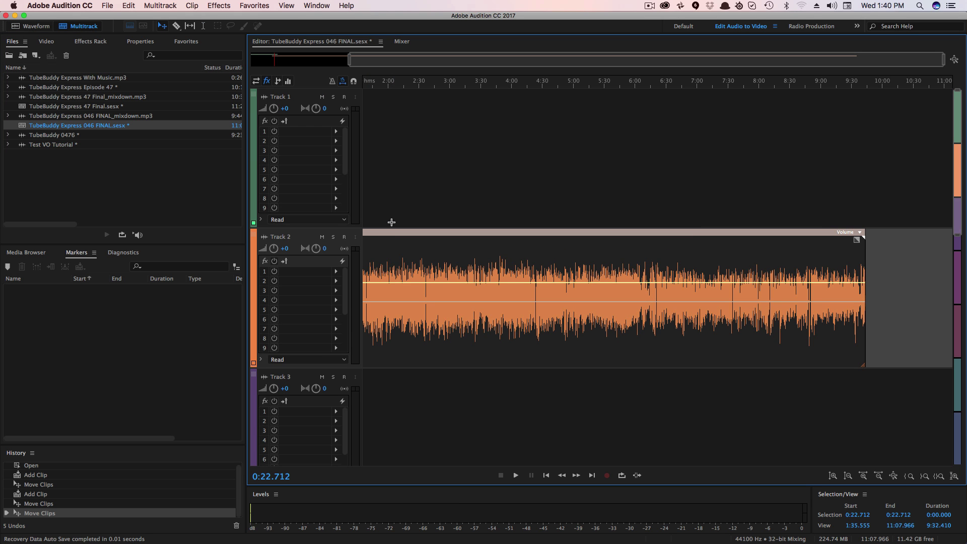
{"action": "scroll", "coordinate": [293, 306], "scroll_direction": "down", "scroll_amount": 3}
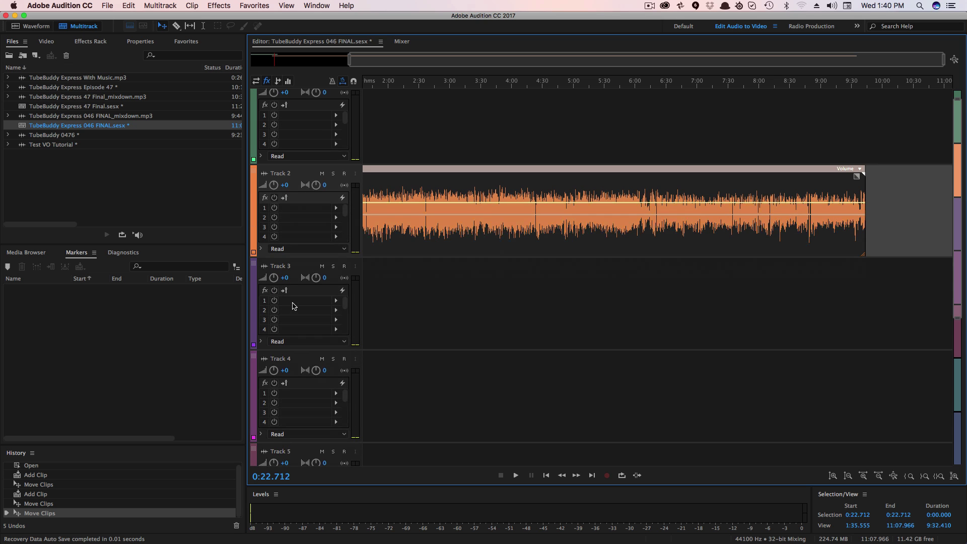
{"action": "scroll", "coordinate": [388, 327], "scroll_direction": "up", "scroll_amount": 2}
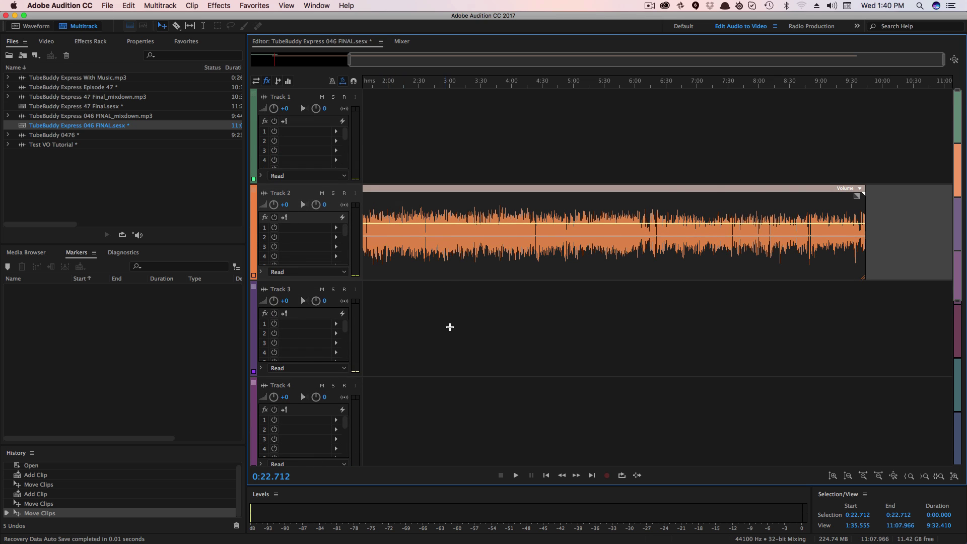
Step: Slide the TubeBuddy 0476 clip on Track 2 to start where Track 1's intro clip ends
{"action": "left_click_drag", "start_coordinate": [401, 197], "coordinate": [455, 237]}
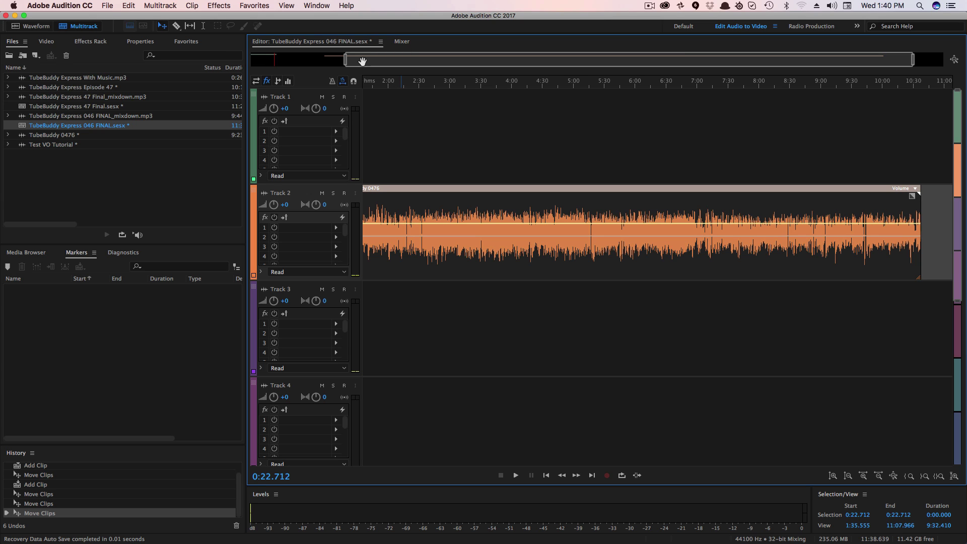
{"action": "left_click_drag", "start_coordinate": [365, 60], "coordinate": [271, 60]}
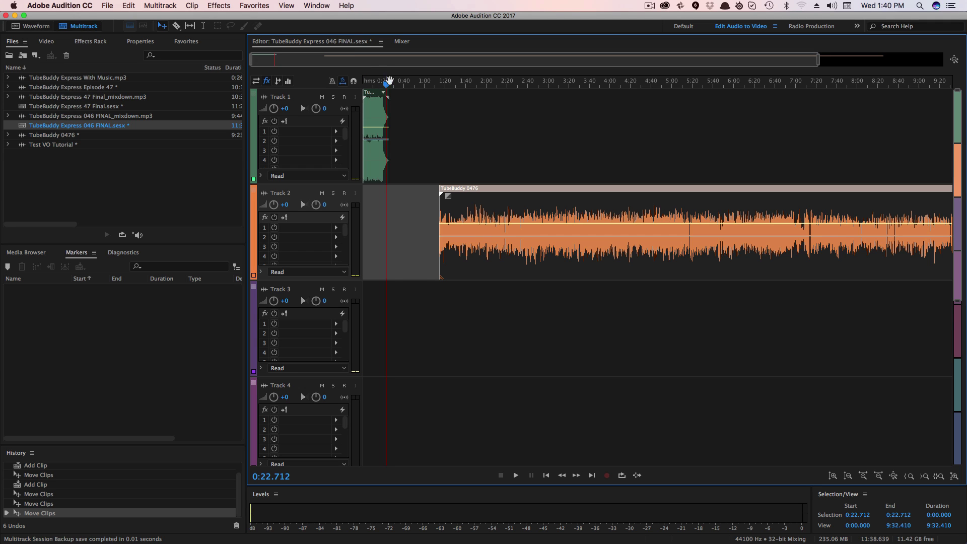
{"action": "left_click_drag", "start_coordinate": [505, 209], "coordinate": [448, 210]}
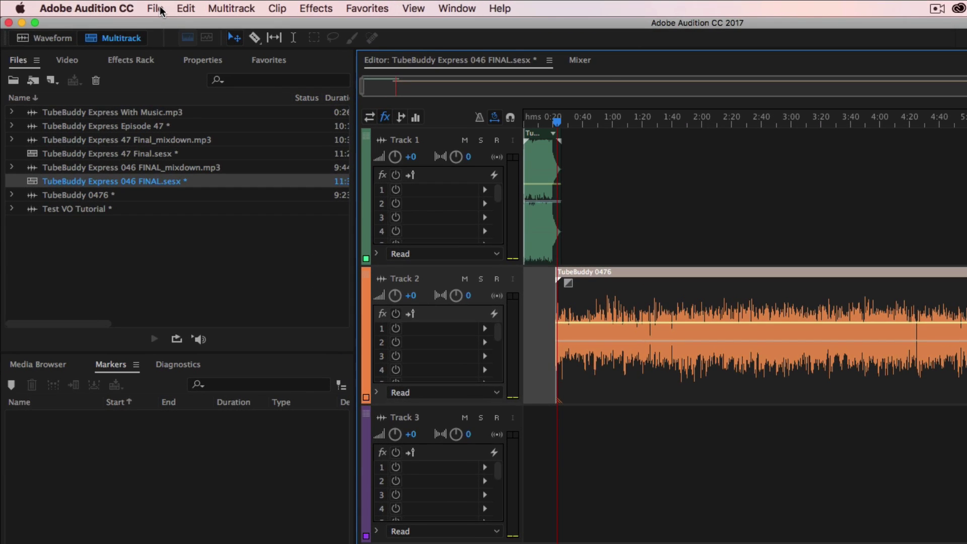
Step: Create a new audio file named Tutorial: 44100 Hz sample rate, Stereo channels, 16-bit depth
{"action": "left_click", "coordinate": [111, 6]}
{"action": "mouse_move", "coordinate": [166, 26]}
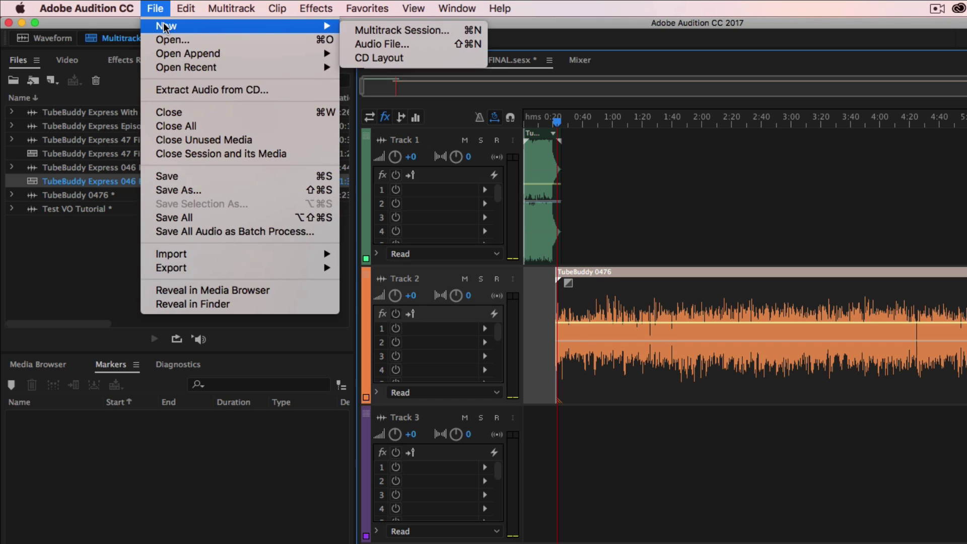
{"action": "left_click", "coordinate": [377, 45]}
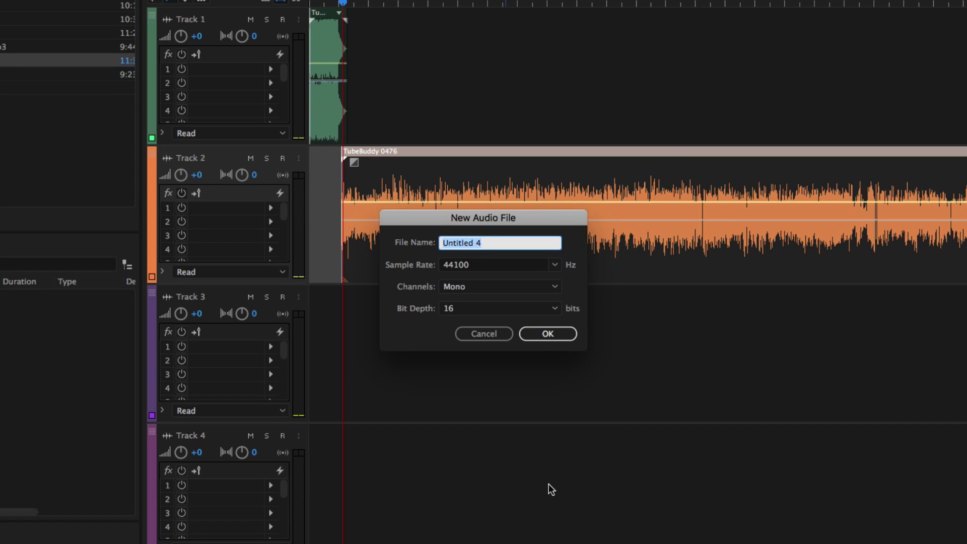
{"action": "type", "text": "Tutorial"}
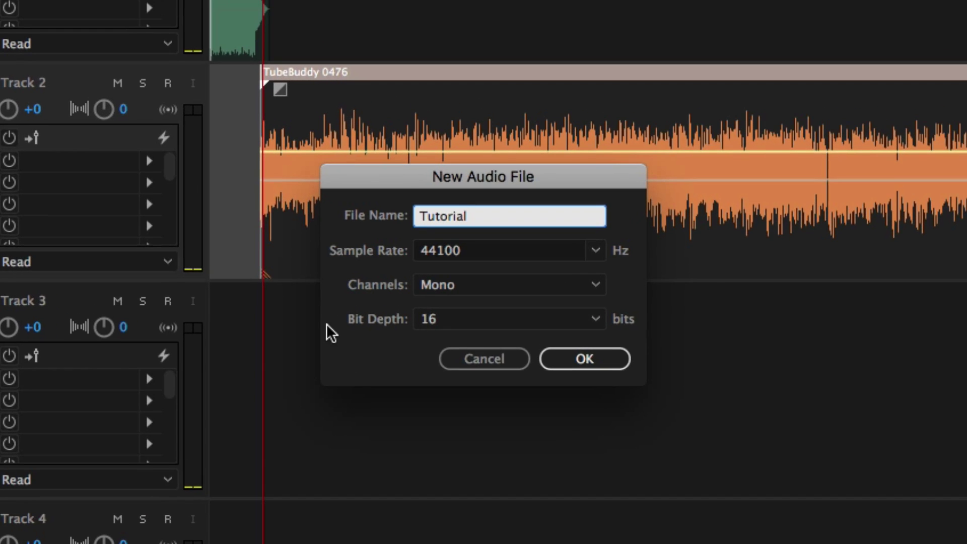
{"action": "left_click", "coordinate": [593, 250]}
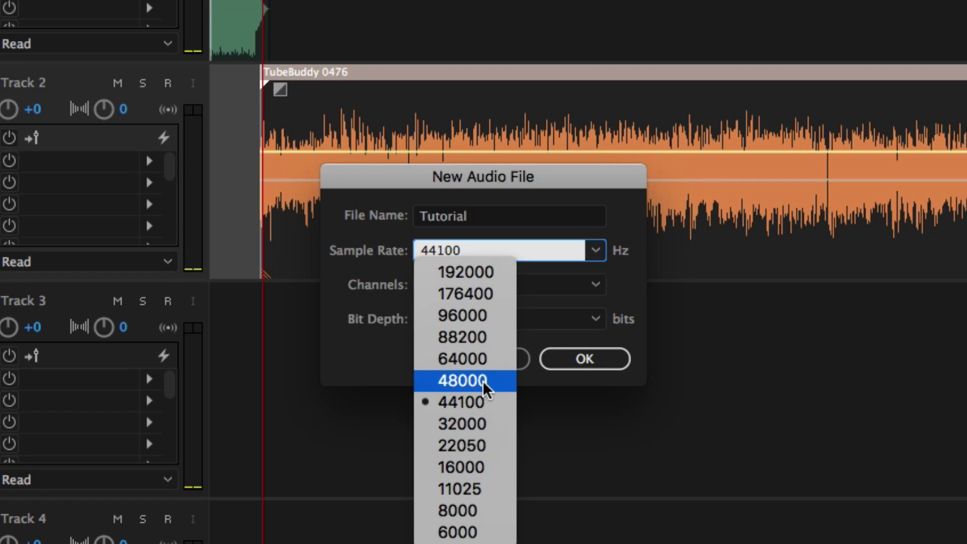
{"action": "left_click", "coordinate": [461, 403]}
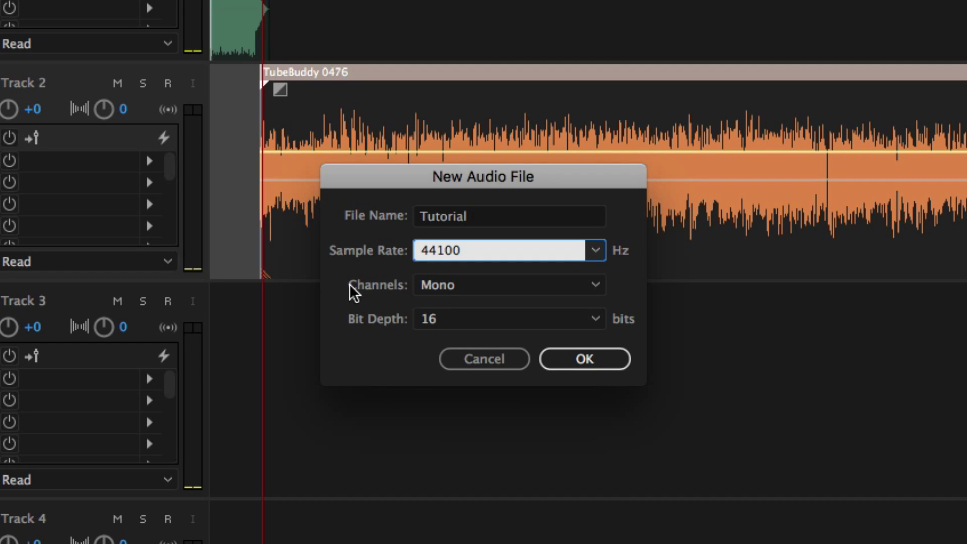
{"action": "left_click", "coordinate": [532, 282]}
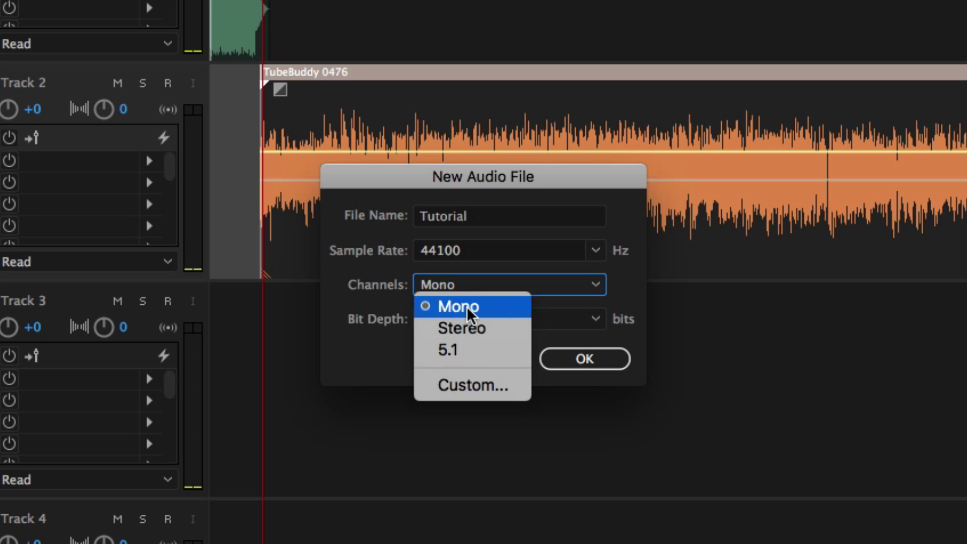
{"action": "left_click", "coordinate": [494, 326]}
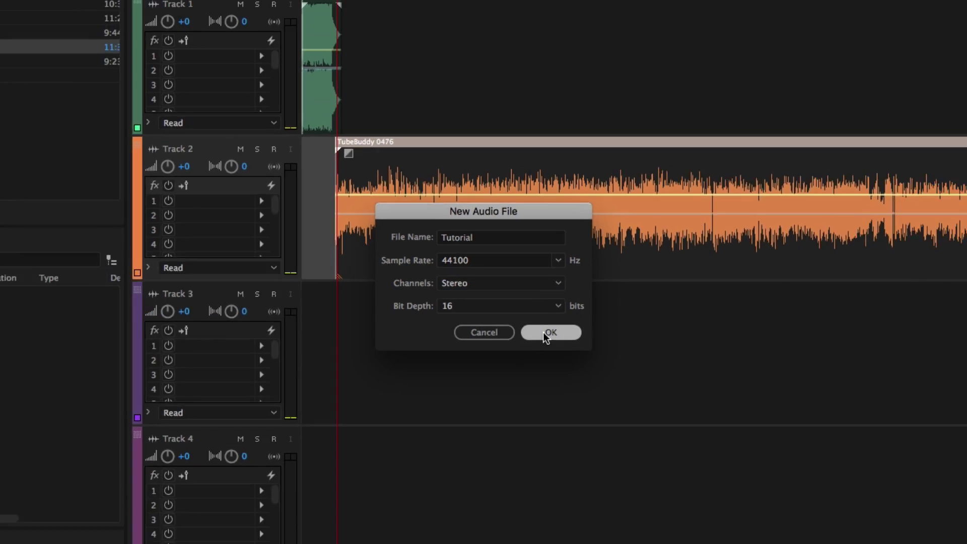
{"action": "left_click", "coordinate": [581, 363]}
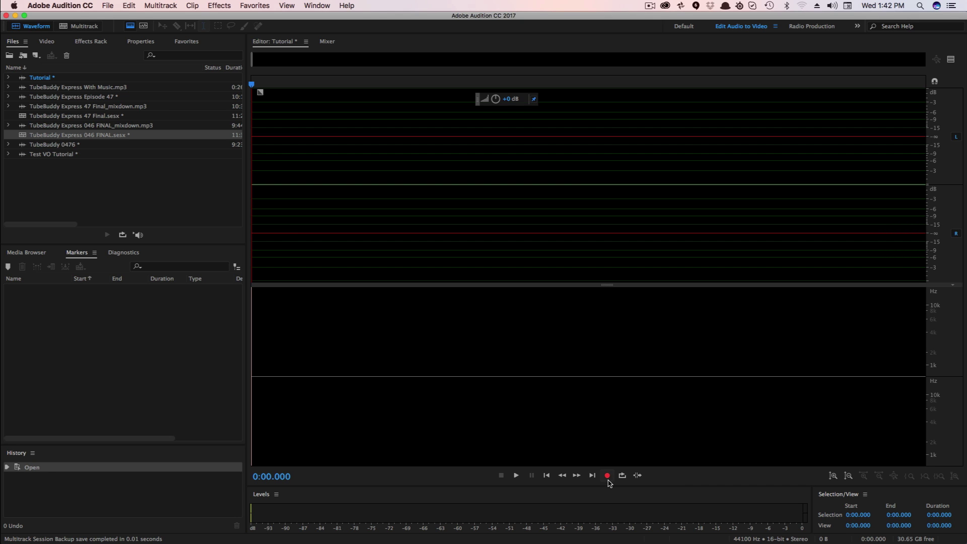
Step: Start recording the voice-over into the Tutorial file
{"action": "left_click", "coordinate": [607, 476]}
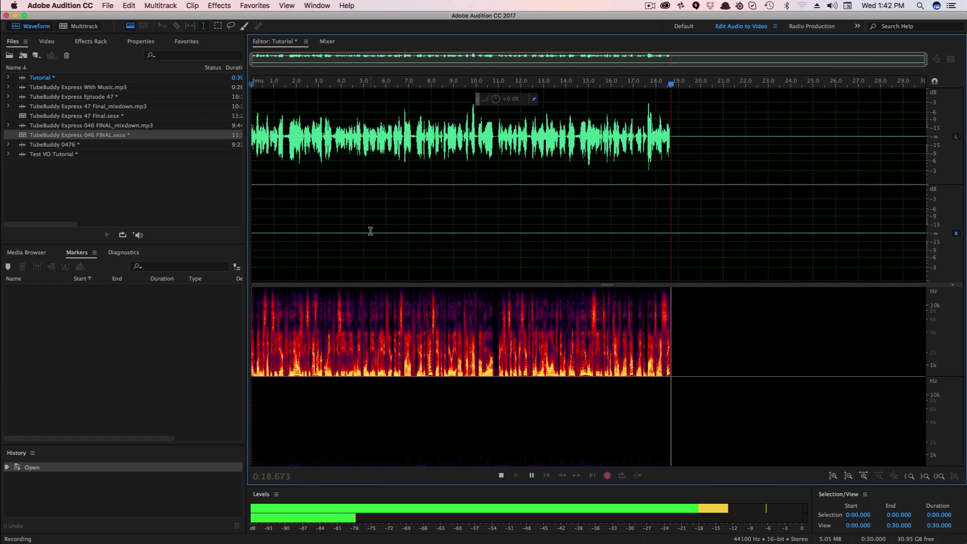
Step: Stop the recording at about 22 seconds and park the playhead near 14 seconds
{"action": "left_click", "coordinate": [607, 476]}
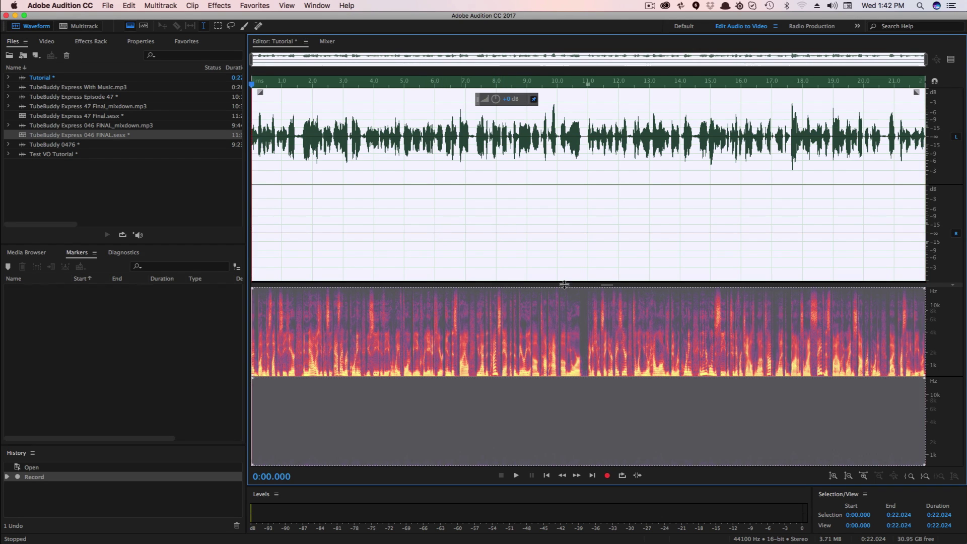
{"action": "left_click", "coordinate": [433, 172]}
{"action": "left_click_drag", "start_coordinate": [254, 127], "coordinate": [587, 170]}
{"action": "left_click", "coordinate": [682, 190]}
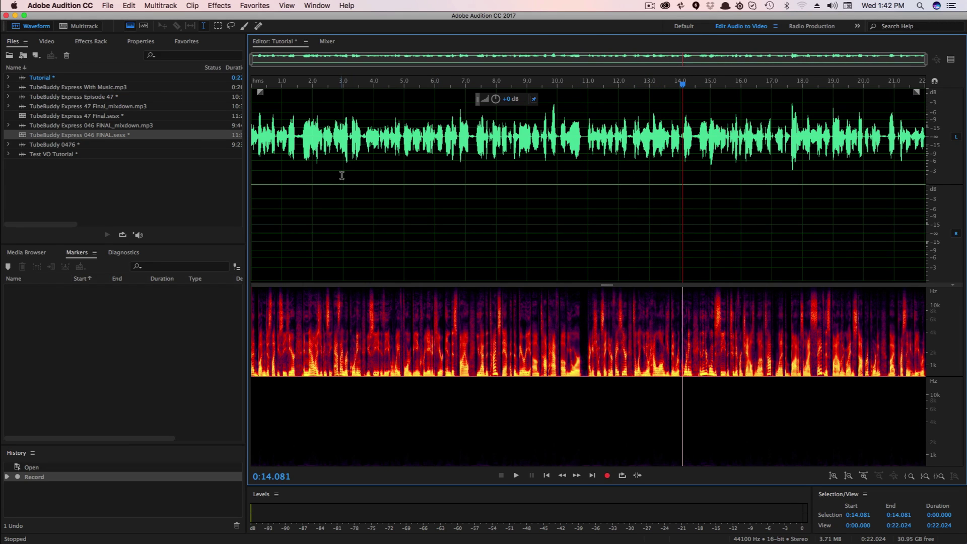
Step: Zoom into roughly 7–11 seconds and select the word starting at about 10.0 seconds
{"action": "scroll", "coordinate": [341, 176], "scroll_direction": "up", "scroll_amount": 4}
{"action": "scroll", "coordinate": [337, 182], "scroll_direction": "down", "scroll_amount": 4}
{"action": "scroll", "coordinate": [342, 74], "scroll_direction": "right", "scroll_amount": 3}
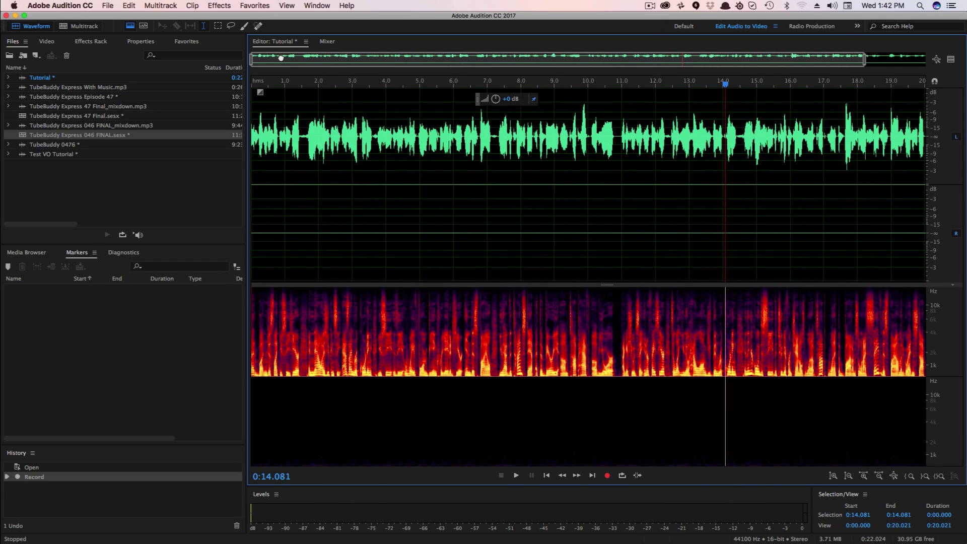
{"action": "left_click", "coordinate": [647, 151]}
{"action": "scroll", "coordinate": [559, 162], "scroll_direction": "up", "scroll_amount": 8}
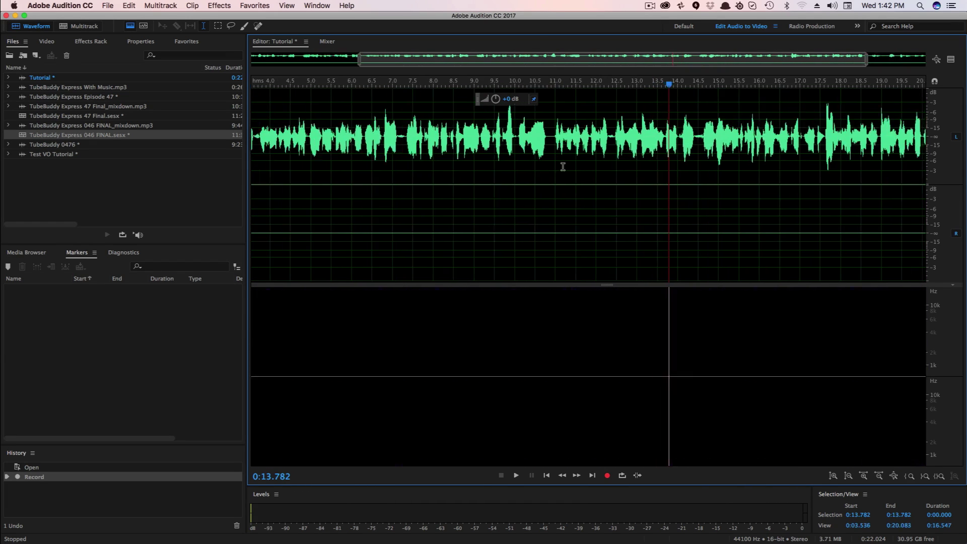
{"action": "left_click_drag", "start_coordinate": [609, 56], "coordinate": [570, 53]}
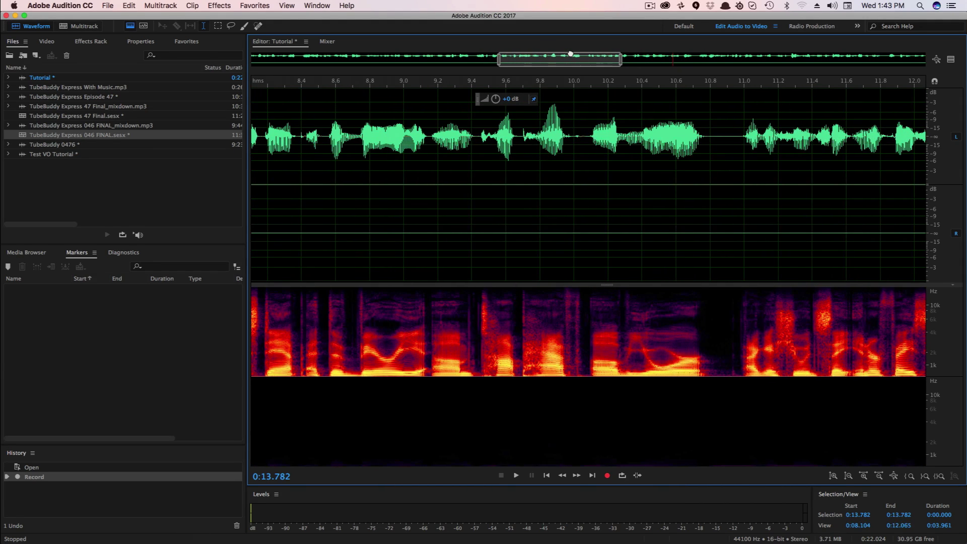
{"action": "left_click_drag", "start_coordinate": [581, 145], "coordinate": [732, 172]}
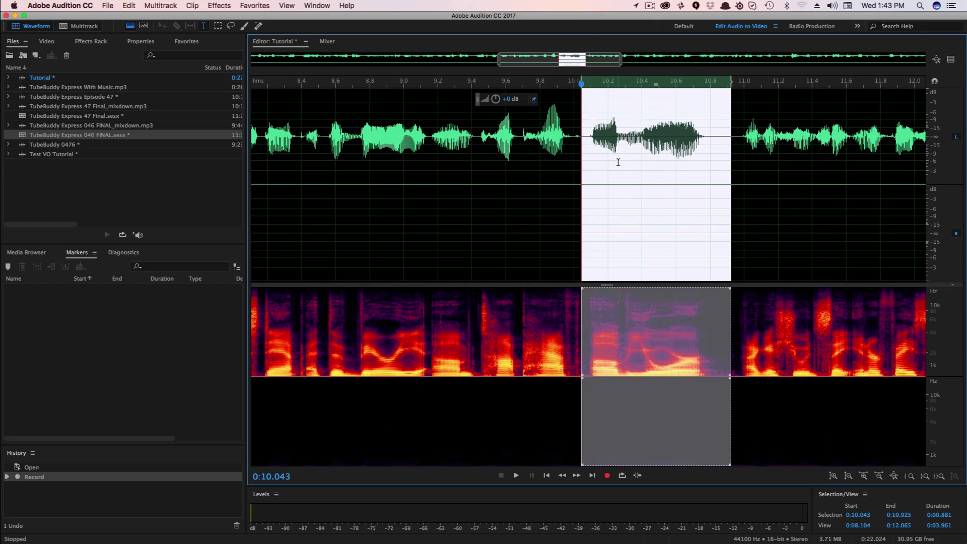
Step: Select the word from 10.069 to 10.895 seconds
{"action": "left_click", "coordinate": [599, 184]}
{"action": "left_click_drag", "start_coordinate": [583, 185], "coordinate": [730, 184]}
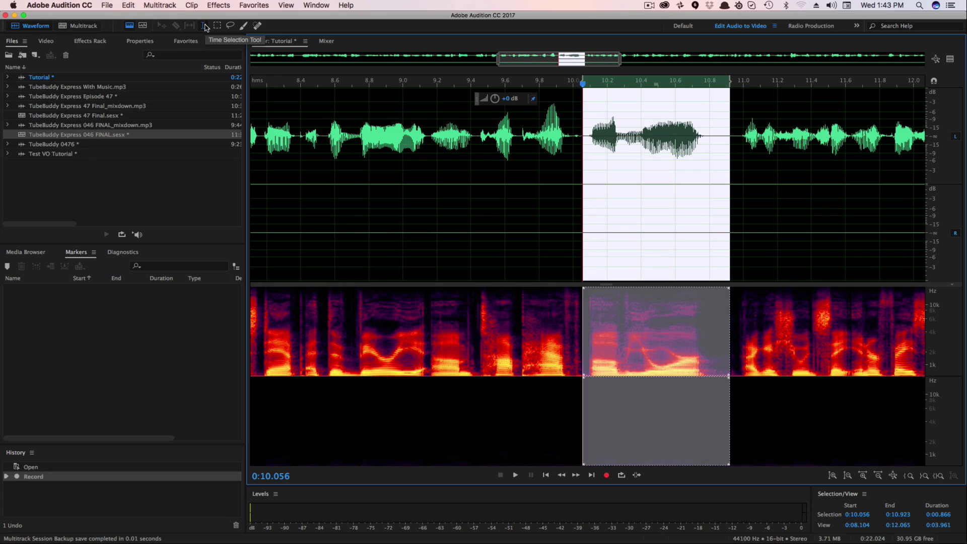
{"action": "left_click", "coordinate": [603, 156]}
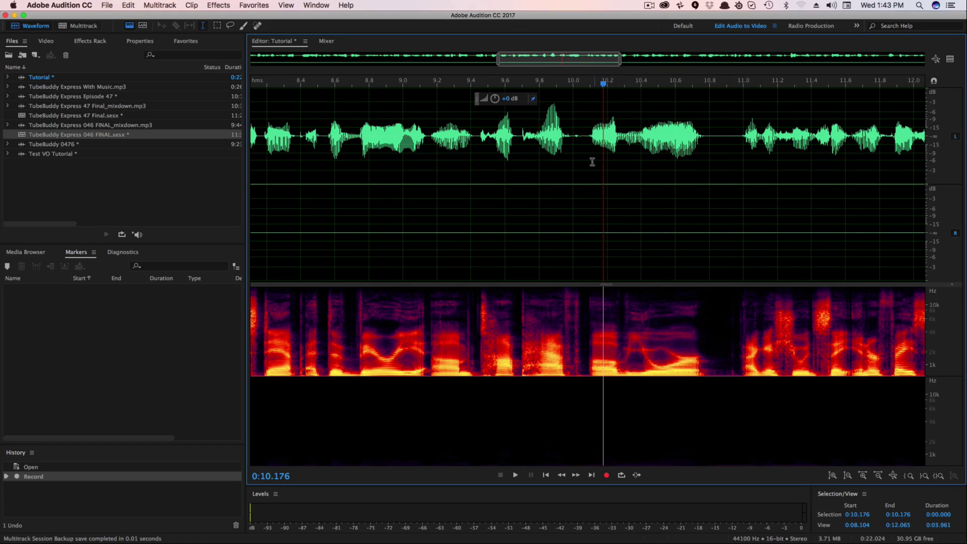
{"action": "left_click_drag", "start_coordinate": [581, 138], "coordinate": [732, 176]}
{"action": "left_click", "coordinate": [599, 168]}
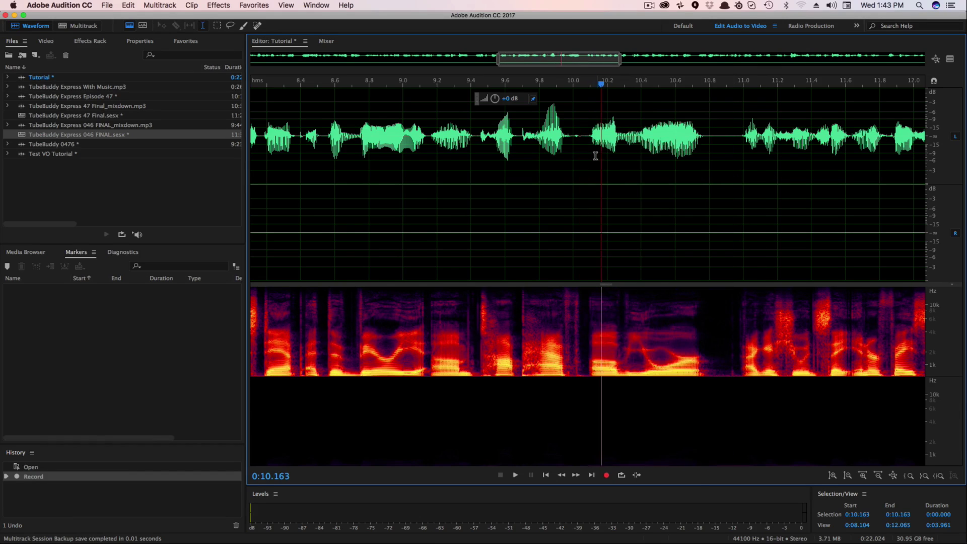
{"action": "left_click_drag", "start_coordinate": [585, 134], "coordinate": [724, 159]}
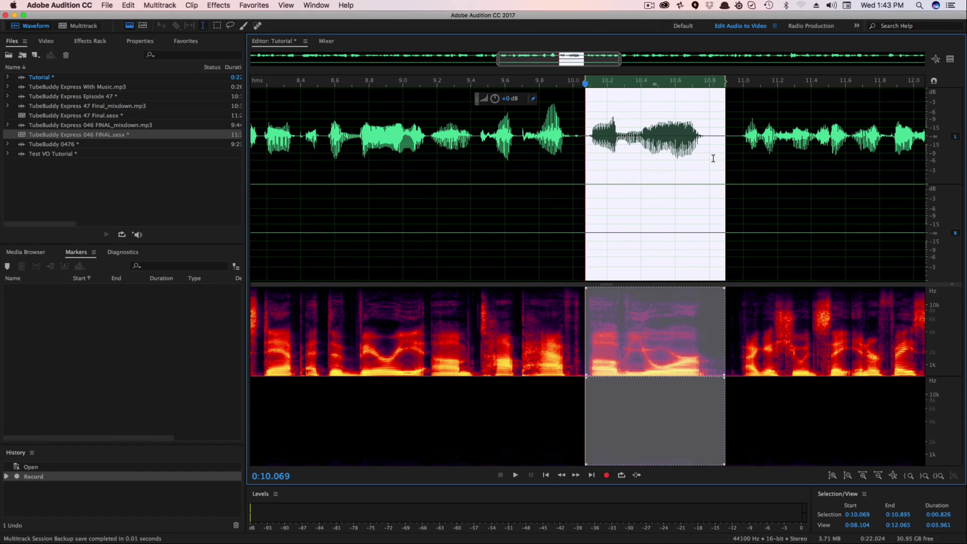
Step: Delete the selected word, then undo the deletion to restore it
{"action": "key", "text": "Delete"}
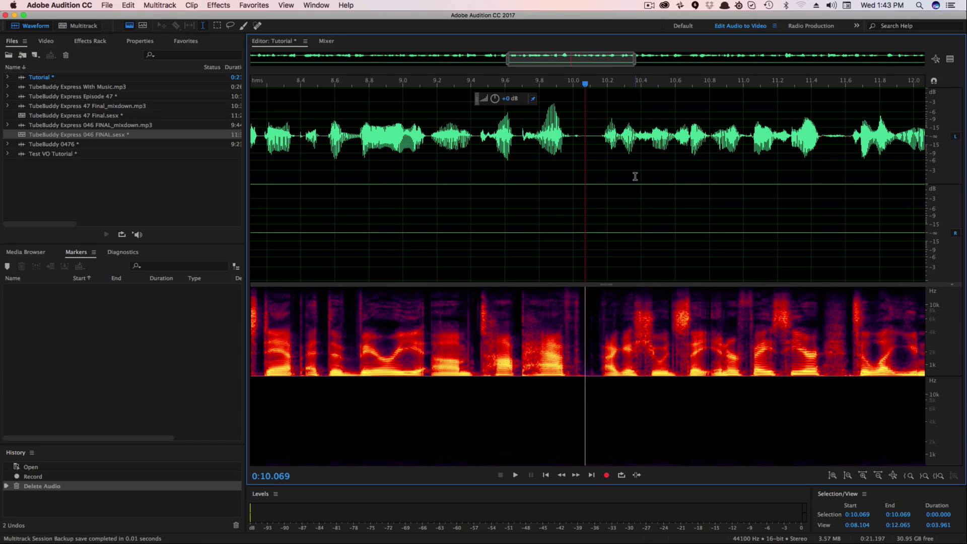
{"action": "key", "text": "super+z"}
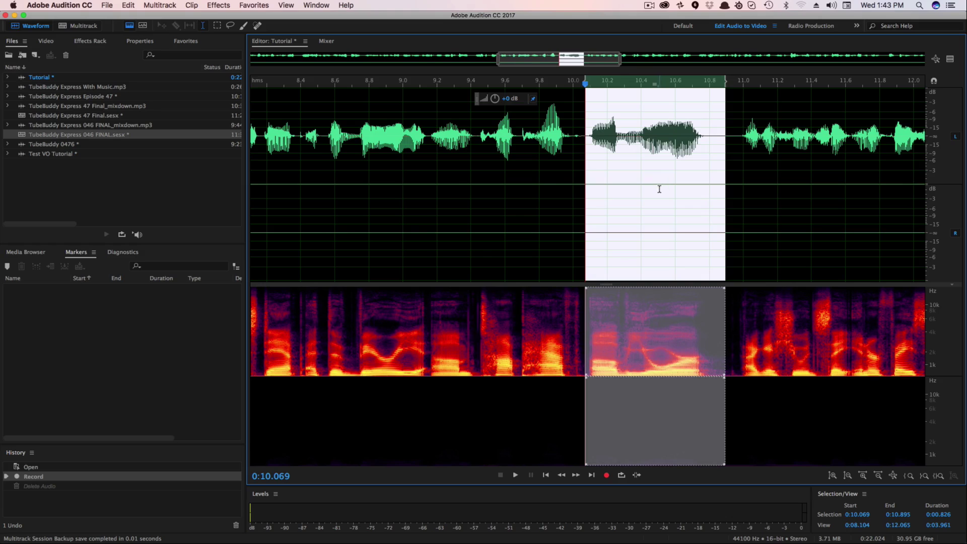
{"action": "left_click", "coordinate": [539, 186]}
Step: Close the Edit menu unused and select the audio from the start to about 5.75 s
{"action": "left_click", "coordinate": [130, 4]}
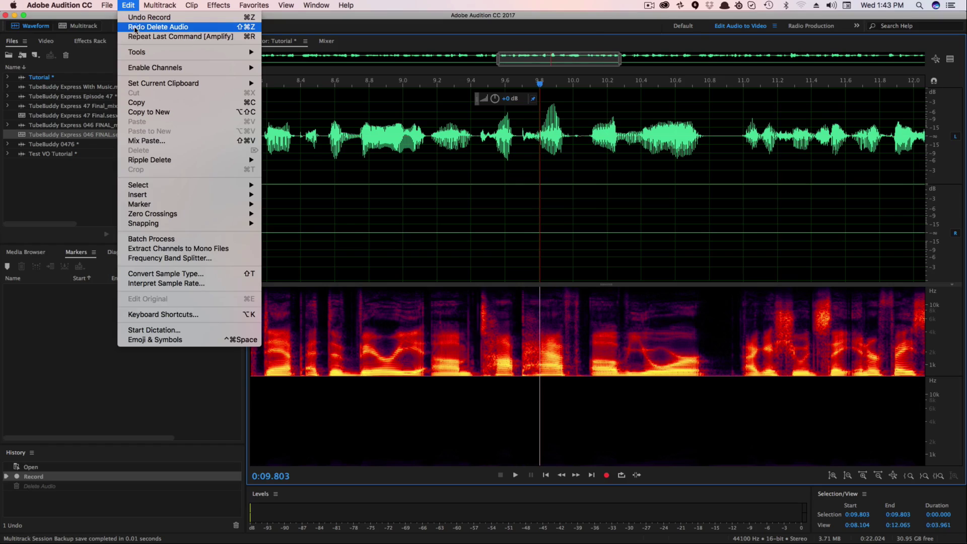
{"action": "left_click", "coordinate": [549, 168]}
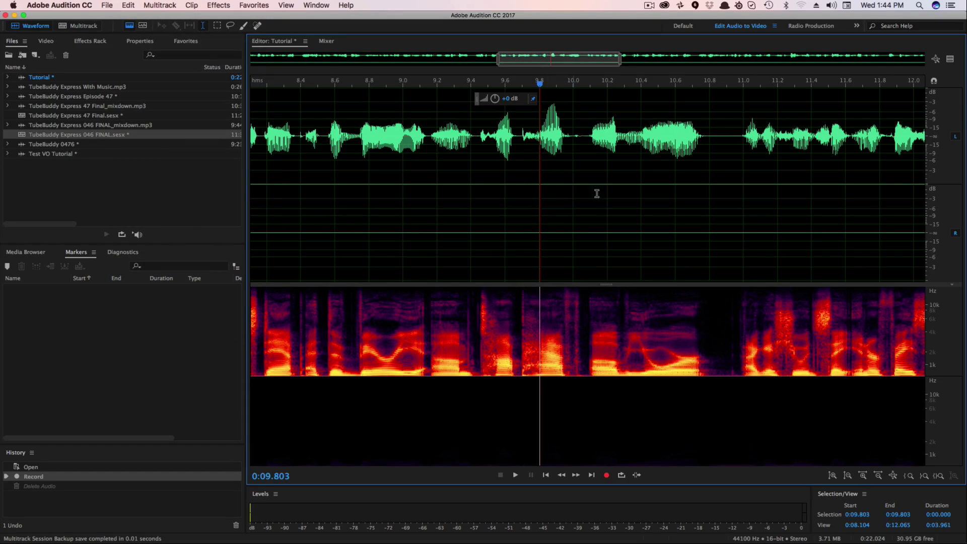
{"action": "left_click_drag", "start_coordinate": [590, 64], "coordinate": [472, 57]}
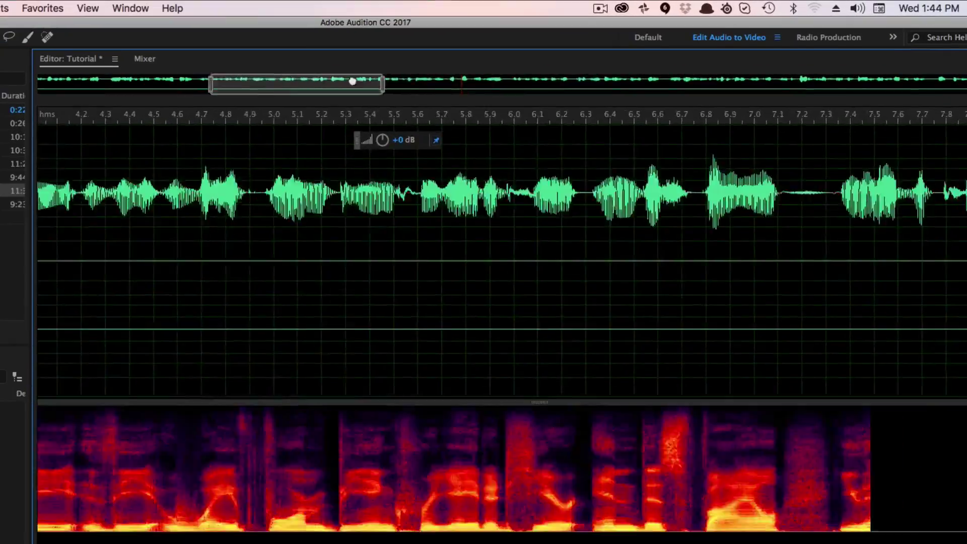
{"action": "left_click_drag", "start_coordinate": [352, 81], "coordinate": [211, 80]}
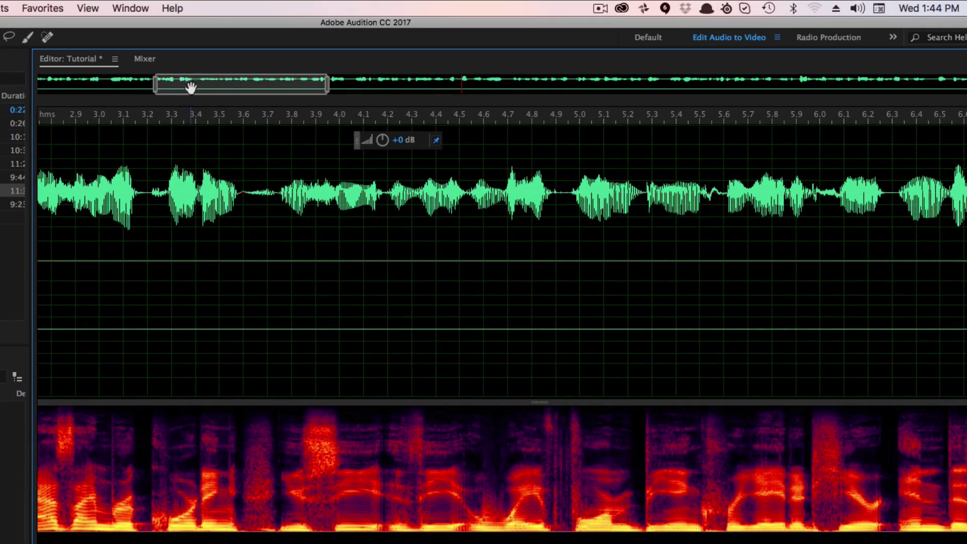
{"action": "left_click_drag", "start_coordinate": [37, 201], "coordinate": [811, 307]}
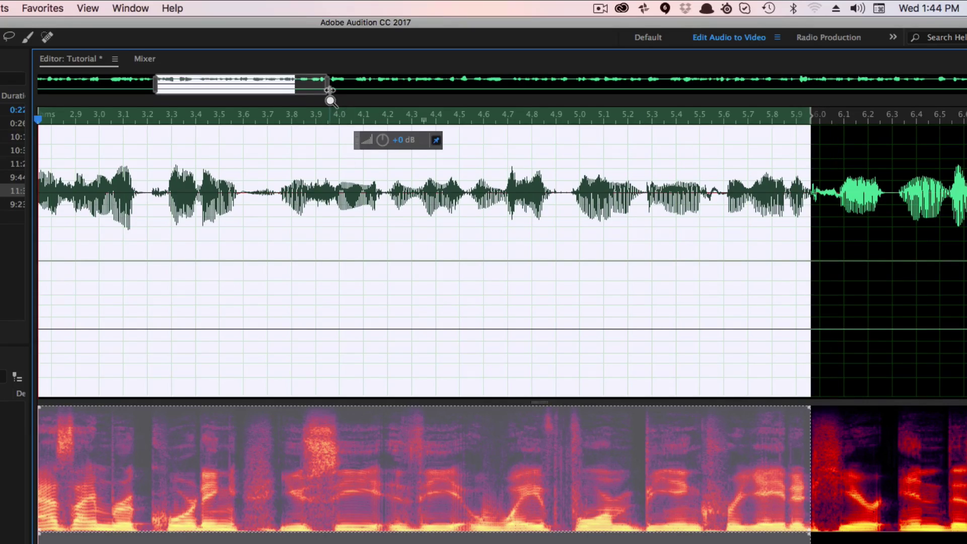
Step: Adjust the waveform view and set the playhead at 0:07.347
{"action": "left_click_drag", "start_coordinate": [330, 90], "coordinate": [512, 96]}
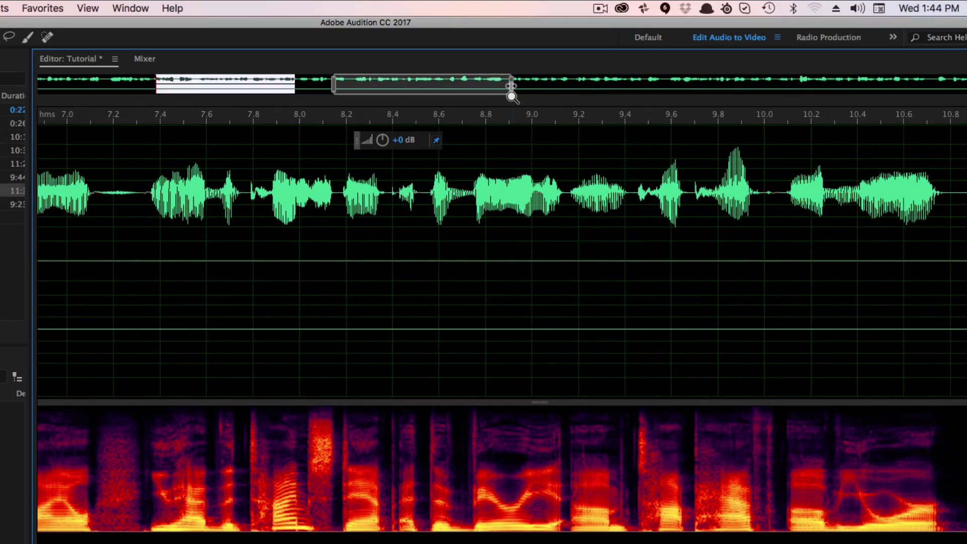
{"action": "scroll", "coordinate": [403, 250], "scroll_direction": "down", "scroll_amount": 3}
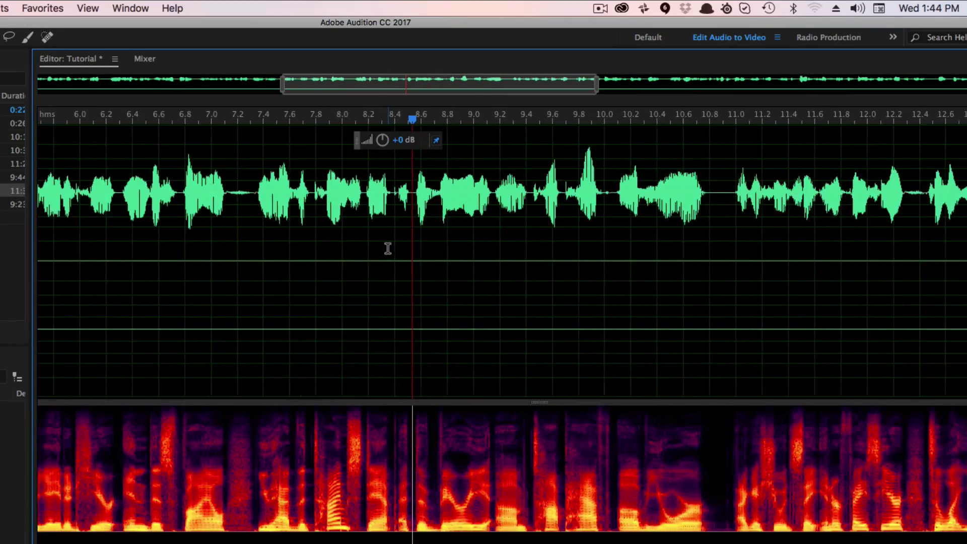
{"action": "scroll", "coordinate": [396, 174], "scroll_direction": "up", "scroll_amount": 2}
{"action": "left_click_drag", "start_coordinate": [373, 86], "coordinate": [364, 109]}
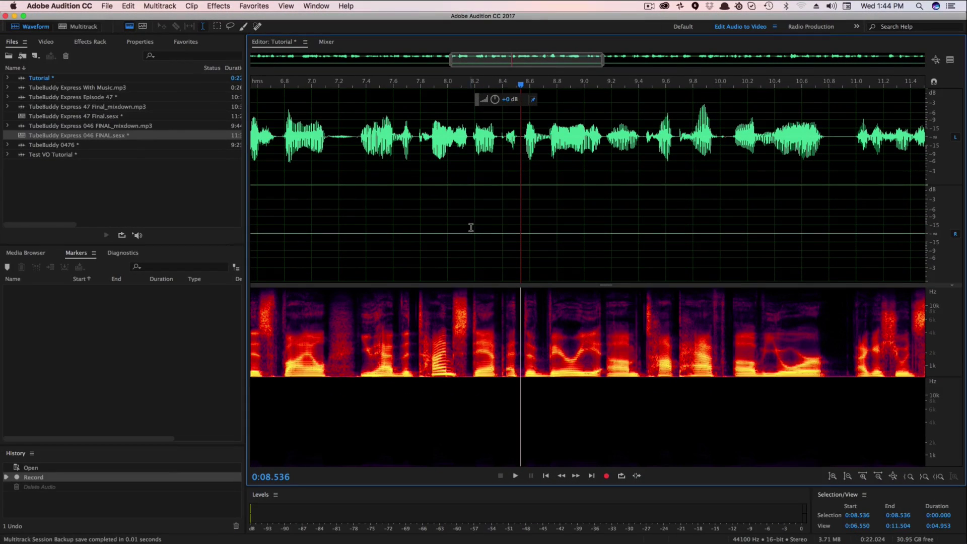
{"action": "left_click", "coordinate": [356, 166]}
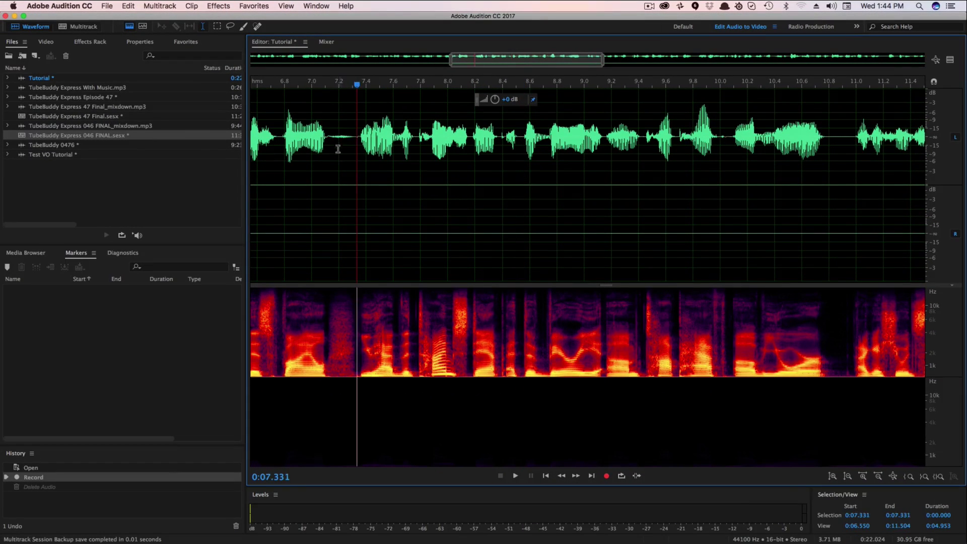
{"action": "left_click", "coordinate": [358, 137]}
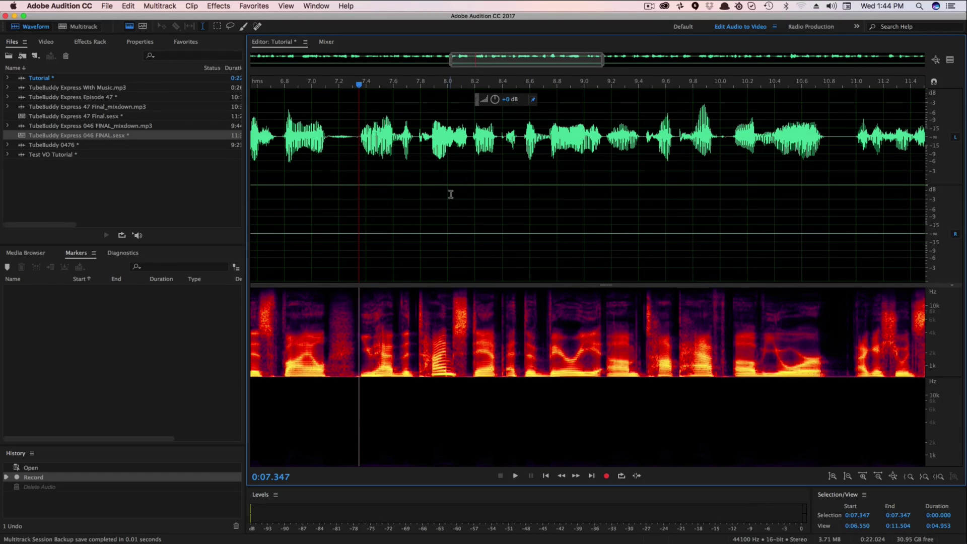
{"action": "key", "text": "space"}
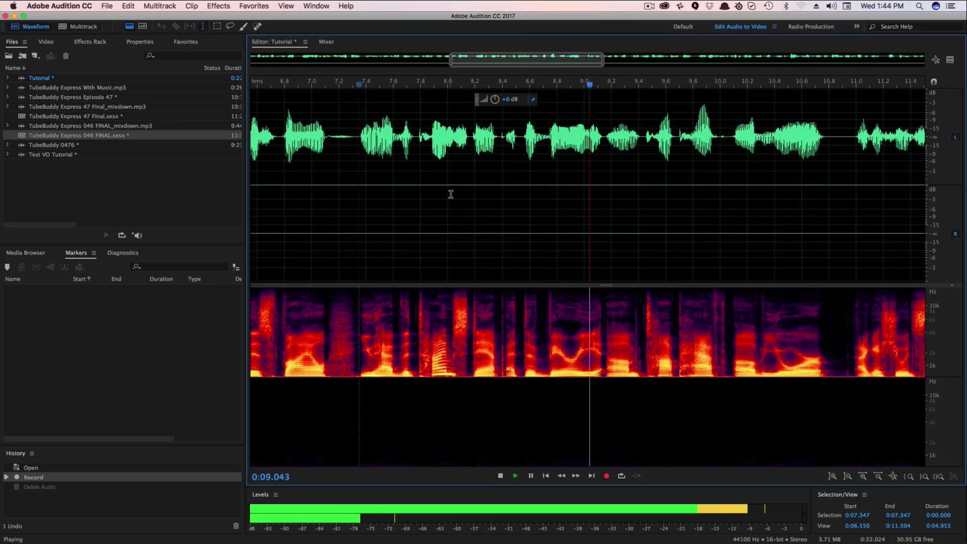
{"action": "key", "text": "space"}
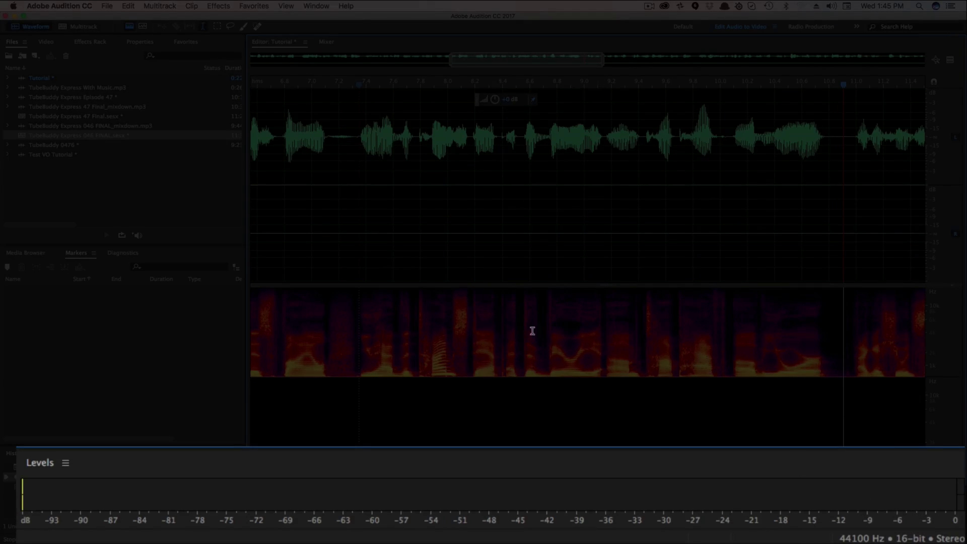
Step: Boost the whole recording's volume by +2.1 dB and play back from 0:06.472 to check
{"action": "scroll", "coordinate": [339, 90], "scroll_direction": "up", "scroll_amount": 3}
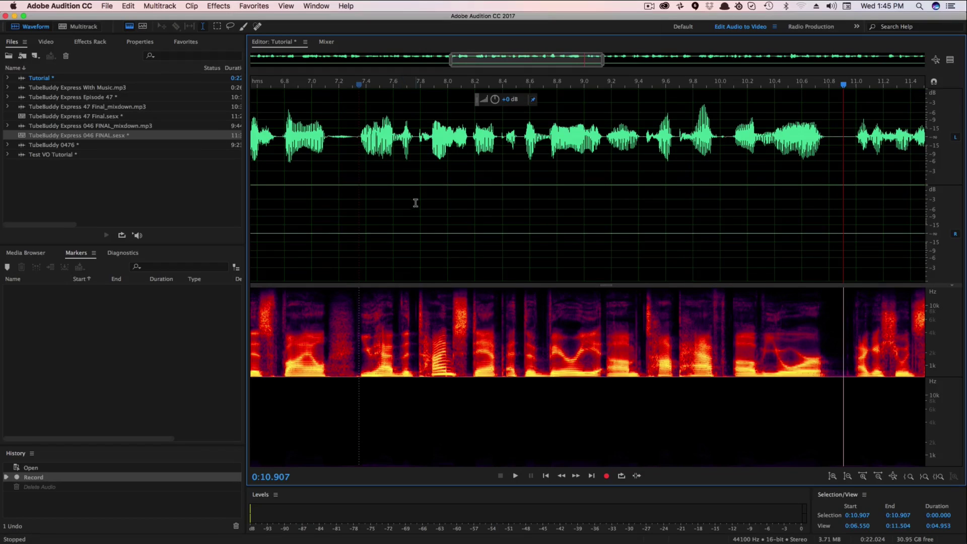
{"action": "scroll", "coordinate": [415, 202], "scroll_direction": "down", "scroll_amount": 5}
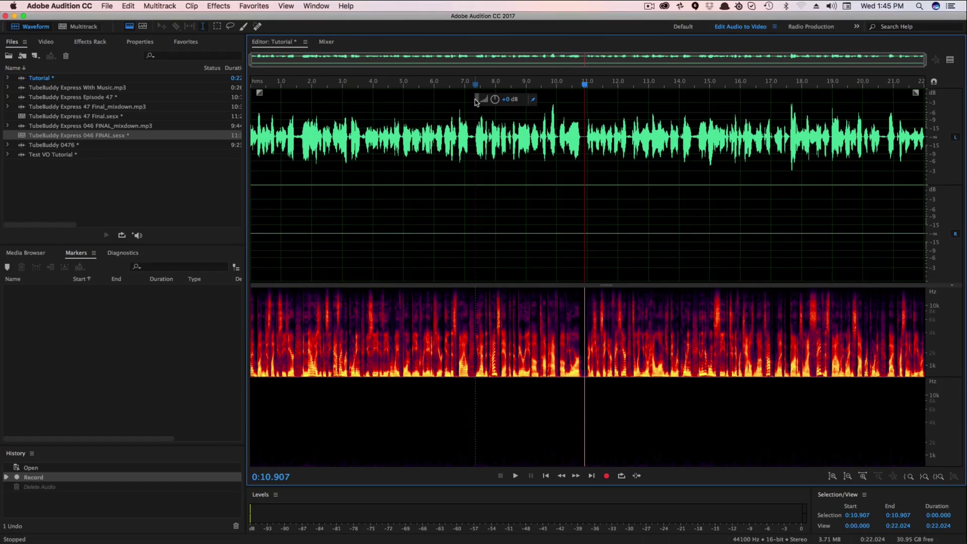
{"action": "mouse_move", "coordinate": [476, 102]}
{"action": "left_mouse_down"}
{"action": "mouse_move", "coordinate": [444, 194]}
{"action": "mouse_move", "coordinate": [429, 121]}
{"action": "mouse_move", "coordinate": [440, 105]}
{"action": "mouse_move", "coordinate": [427, 102]}
{"action": "mouse_move", "coordinate": [462, 99]}
{"action": "left_mouse_up"}
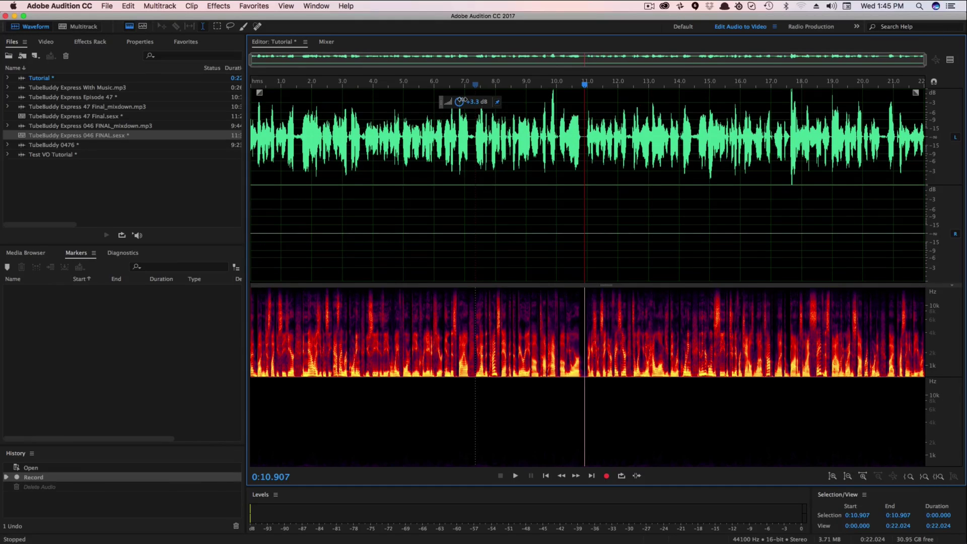
{"action": "left_click_drag", "start_coordinate": [461, 99], "coordinate": [461, 101]}
{"action": "left_click", "coordinate": [448, 134]}
{"action": "key", "text": "space"}
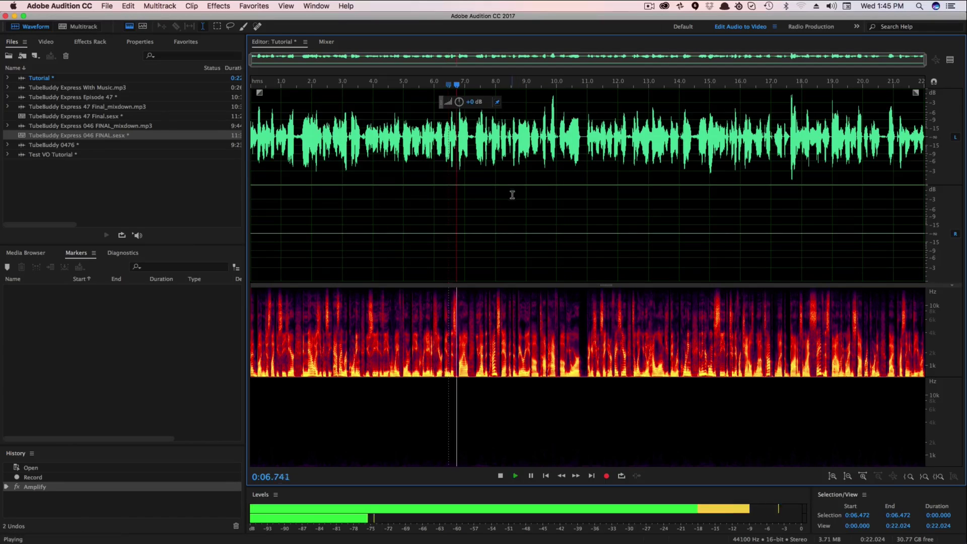
{"action": "key", "text": "space"}
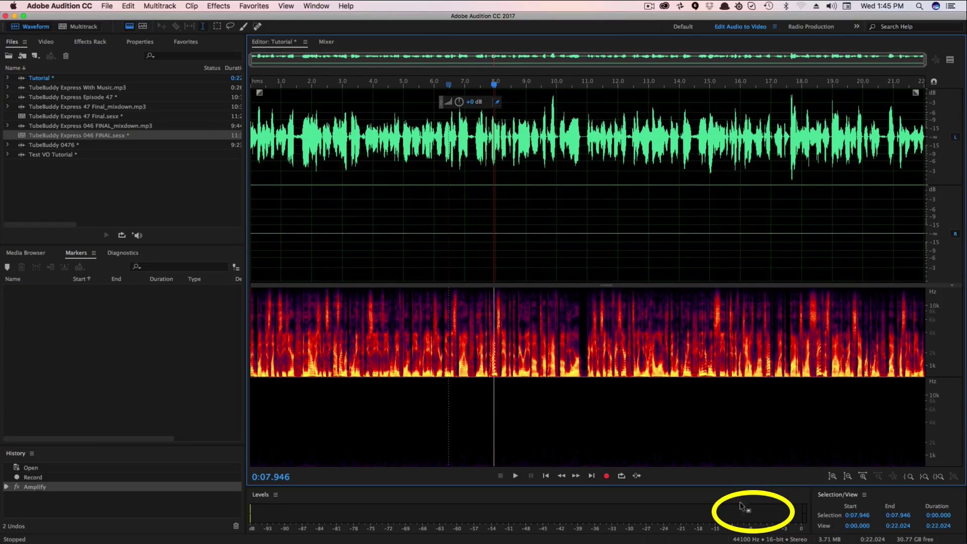
Step: Lower the volume by 1.2 dB and replay from 0:05.602 to confirm the peaks
{"action": "left_click", "coordinate": [422, 152]}
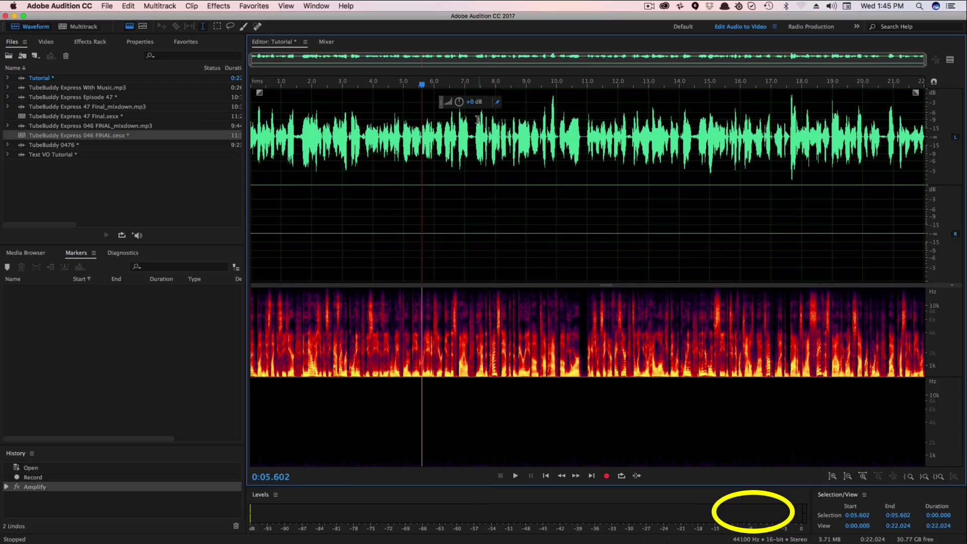
{"action": "left_click_drag", "start_coordinate": [458, 102], "coordinate": [458, 102]}
{"action": "key", "text": "space"}
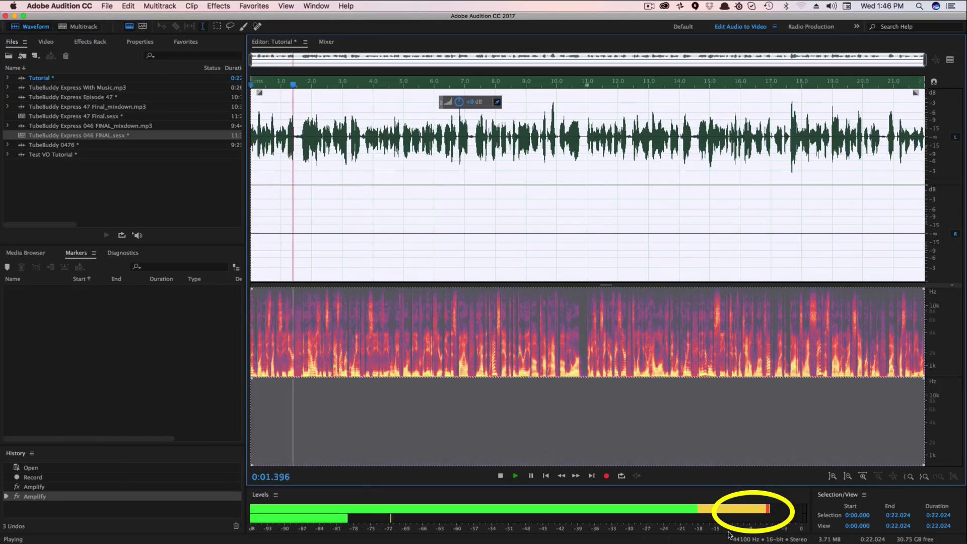
{"action": "key", "text": "space"}
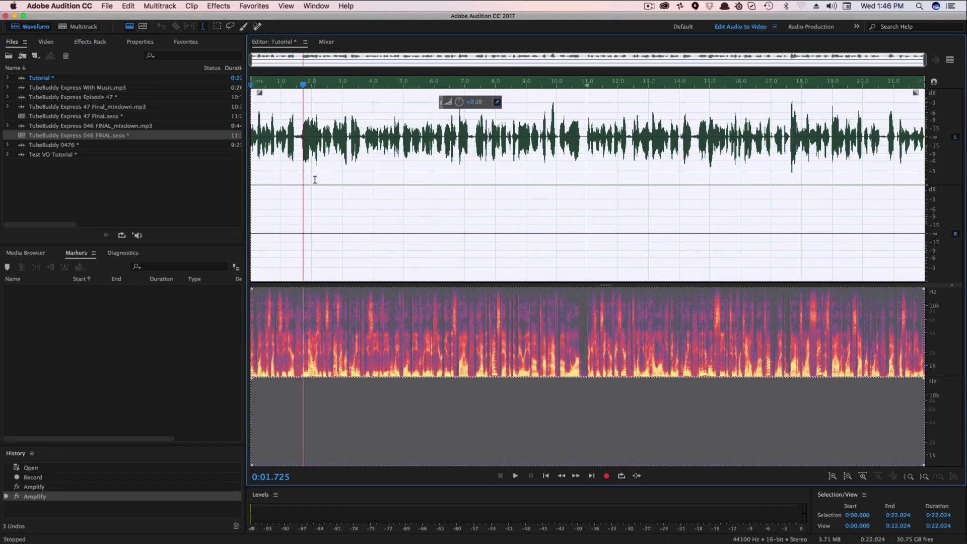
Step: Set the playhead at 0:11.193 and show the Effects > Amplitude and Compression submenu
{"action": "left_click", "coordinate": [410, 148]}
{"action": "left_click_drag", "start_coordinate": [334, 151], "coordinate": [556, 151]}
{"action": "left_click", "coordinate": [593, 226]}
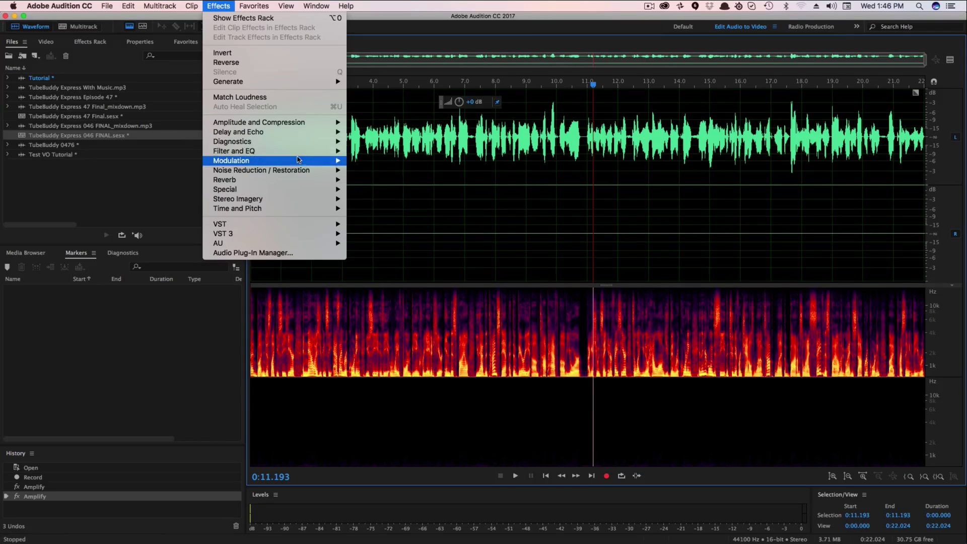
{"action": "mouse_move", "coordinate": [300, 162]}
{"action": "mouse_move", "coordinate": [284, 135]}
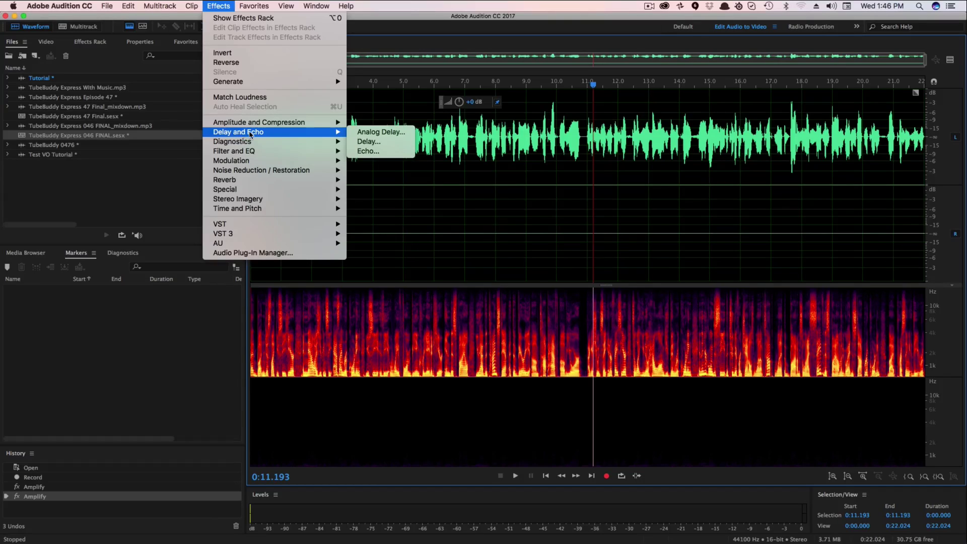
{"action": "mouse_move", "coordinate": [247, 123]}
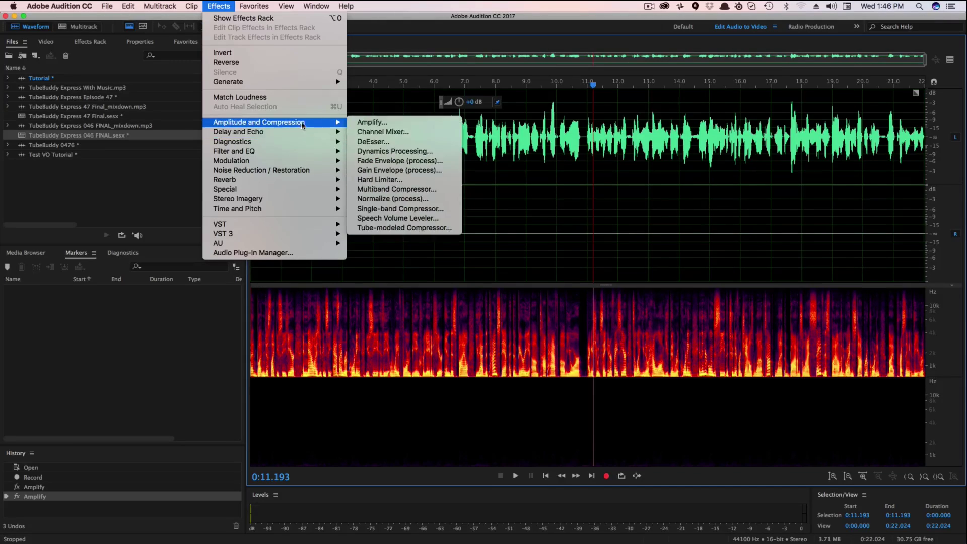
Step: Apply a Multiband Compressor with low band threshold -5 dB, comparing against bypass first
{"action": "left_click", "coordinate": [413, 191]}
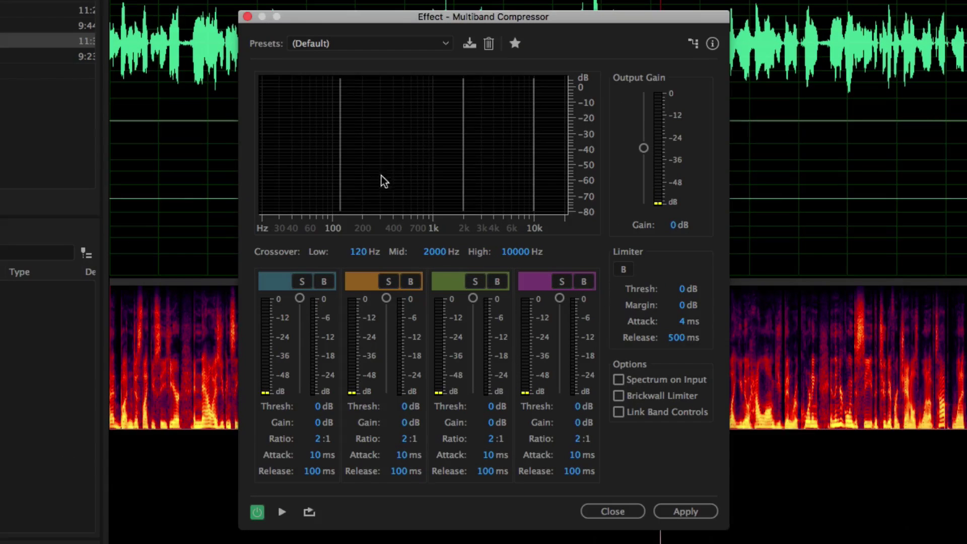
{"action": "left_click_drag", "start_coordinate": [299, 298], "coordinate": [302, 306]}
{"action": "left_click", "coordinate": [258, 513]}
{"action": "left_click", "coordinate": [257, 517]}
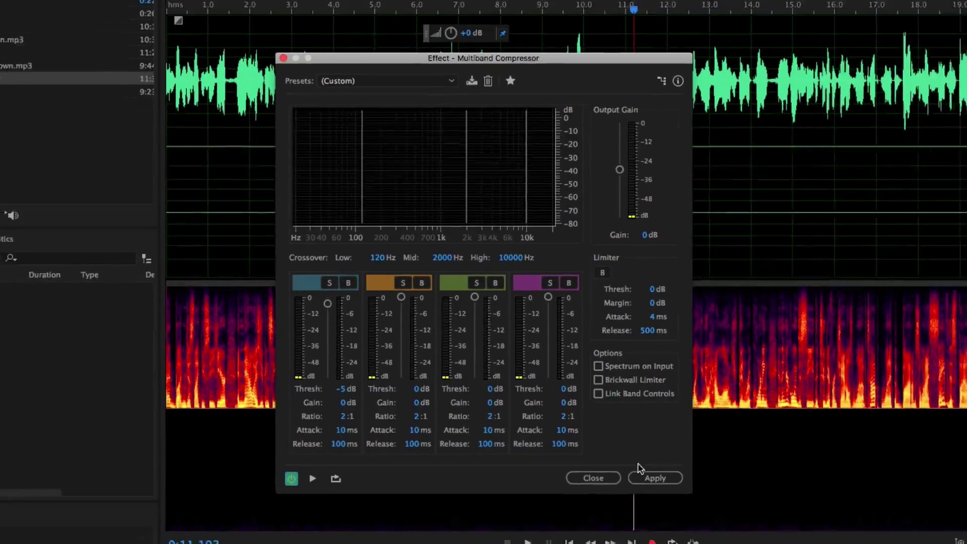
{"action": "left_click", "coordinate": [685, 511]}
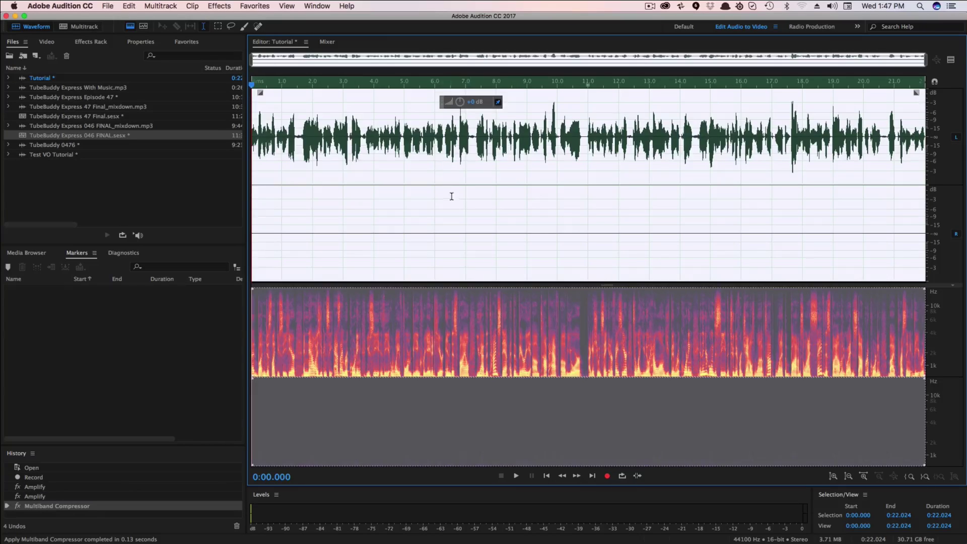
{"action": "left_click", "coordinate": [436, 169]}
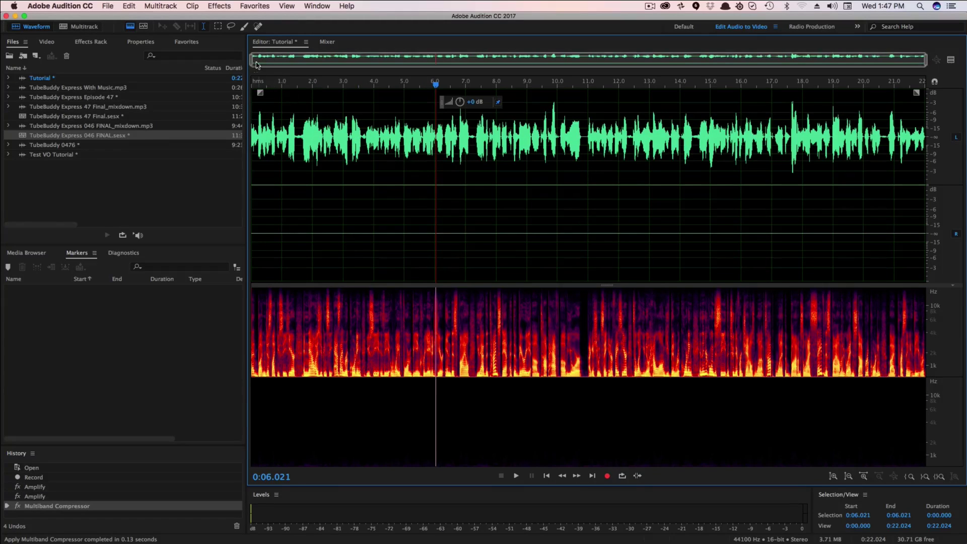
{"action": "left_click", "coordinate": [250, 4]}
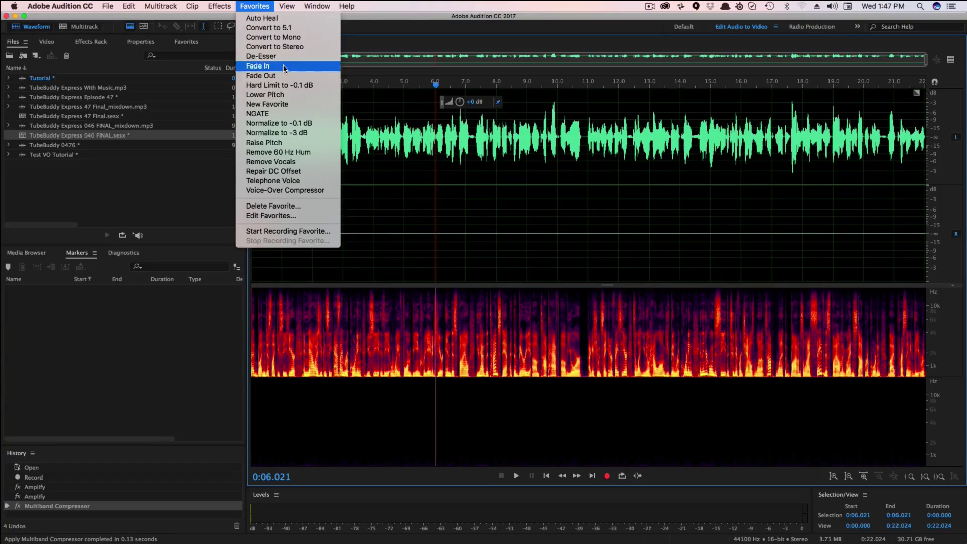
{"action": "left_click", "coordinate": [274, 123]}
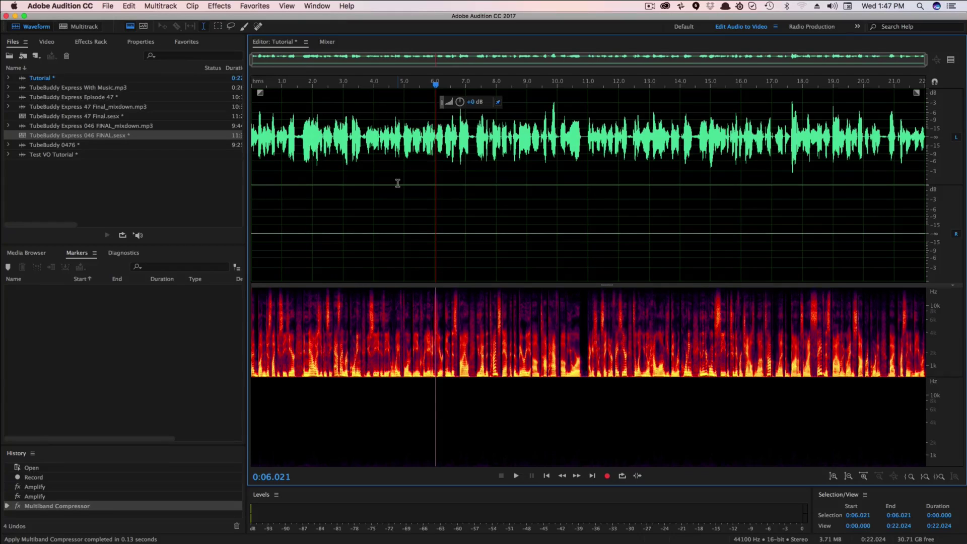
Step: Zoom in and select the silent gap from 10.780 to 10.902 seconds
{"action": "scroll", "coordinate": [340, 184], "scroll_direction": "up", "scroll_amount": 4}
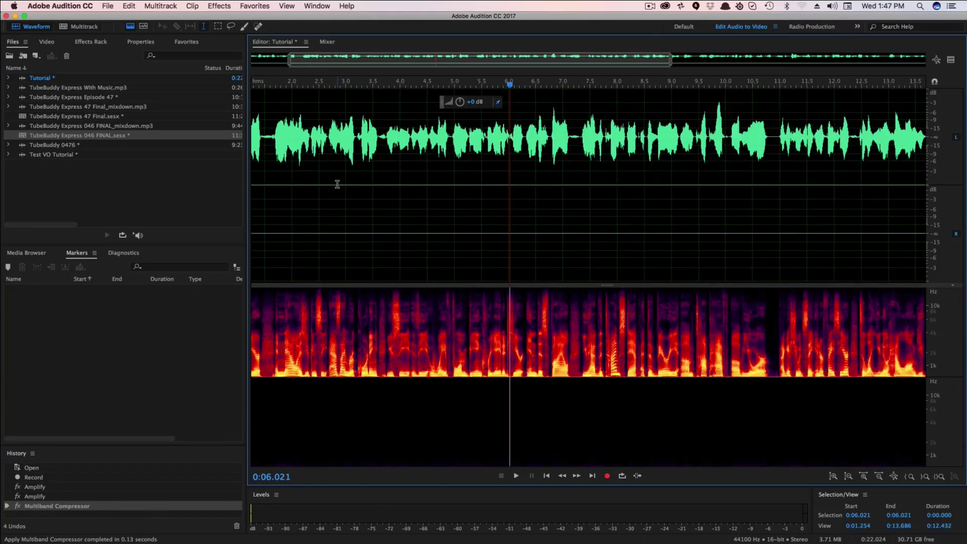
{"action": "left_click_drag", "start_coordinate": [587, 57], "coordinate": [842, 57]}
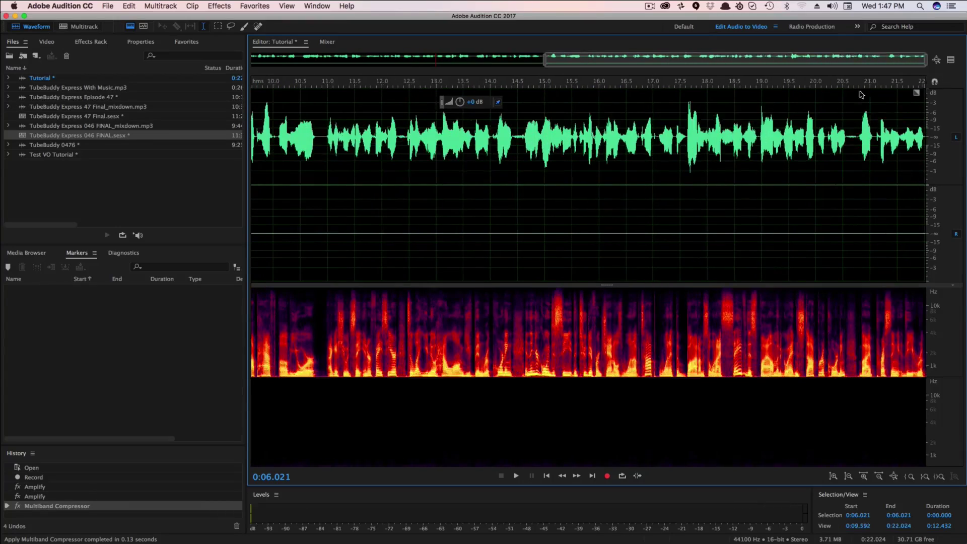
{"action": "scroll", "coordinate": [408, 174], "scroll_direction": "down", "scroll_amount": 2}
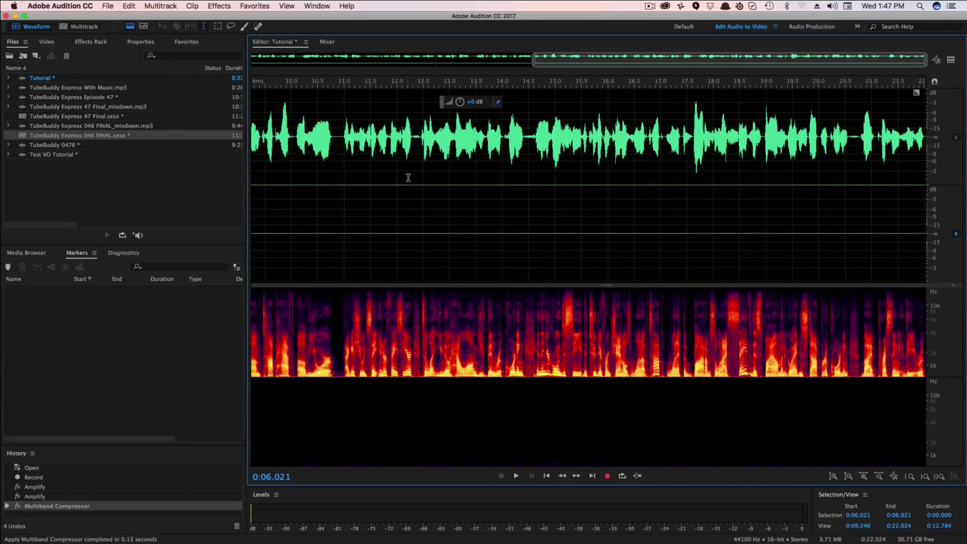
{"action": "scroll", "coordinate": [345, 173], "scroll_direction": "up", "scroll_amount": 20}
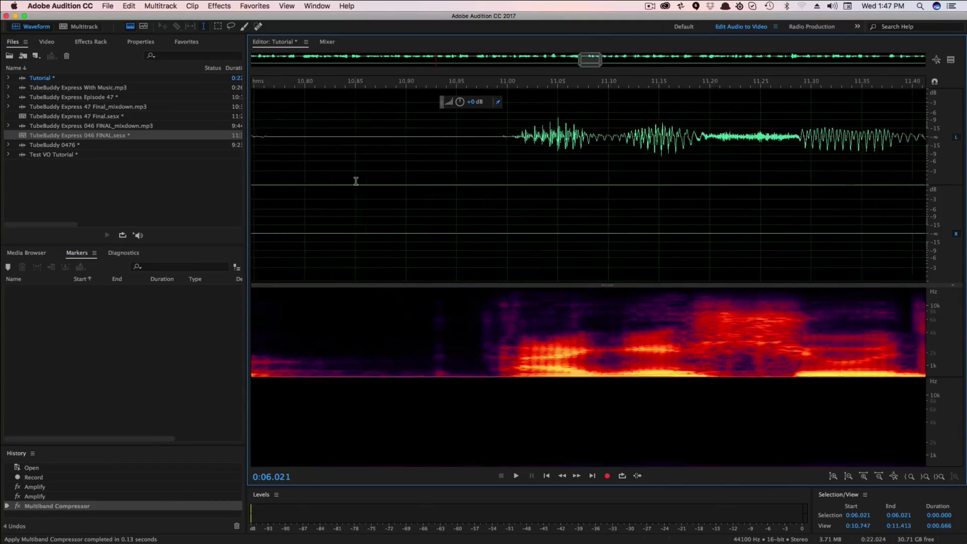
{"action": "left_click_drag", "start_coordinate": [588, 58], "coordinate": [583, 58]}
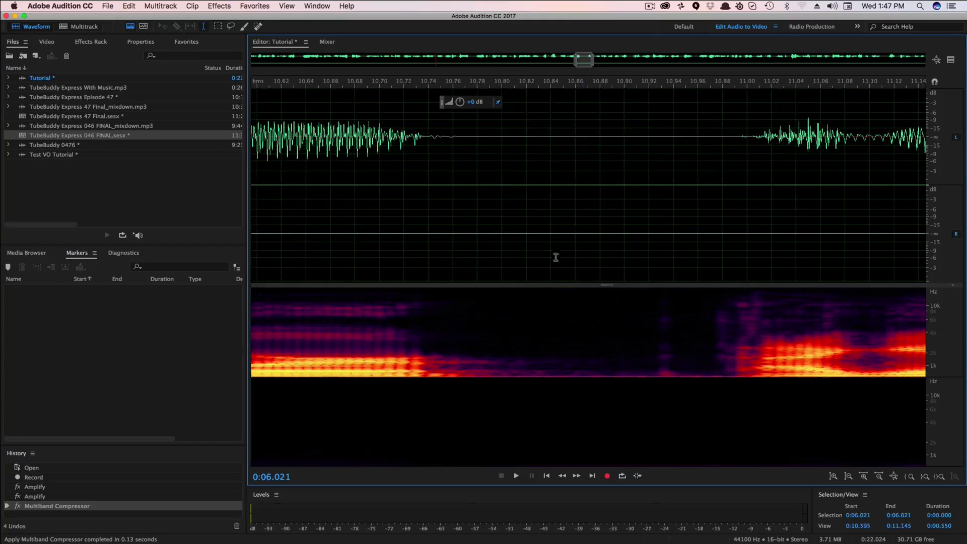
{"action": "left_click_drag", "start_coordinate": [466, 141], "coordinate": [606, 165]}
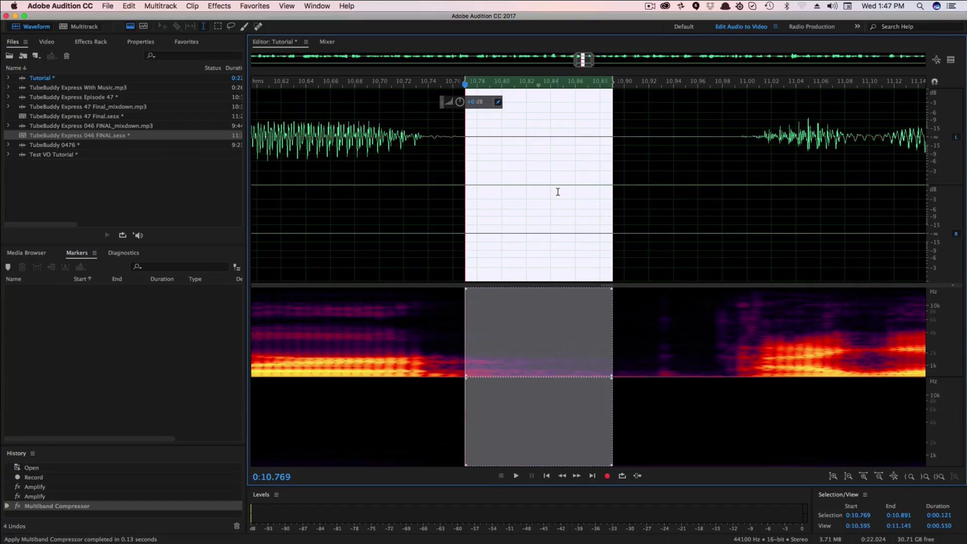
{"action": "left_click", "coordinate": [581, 188]}
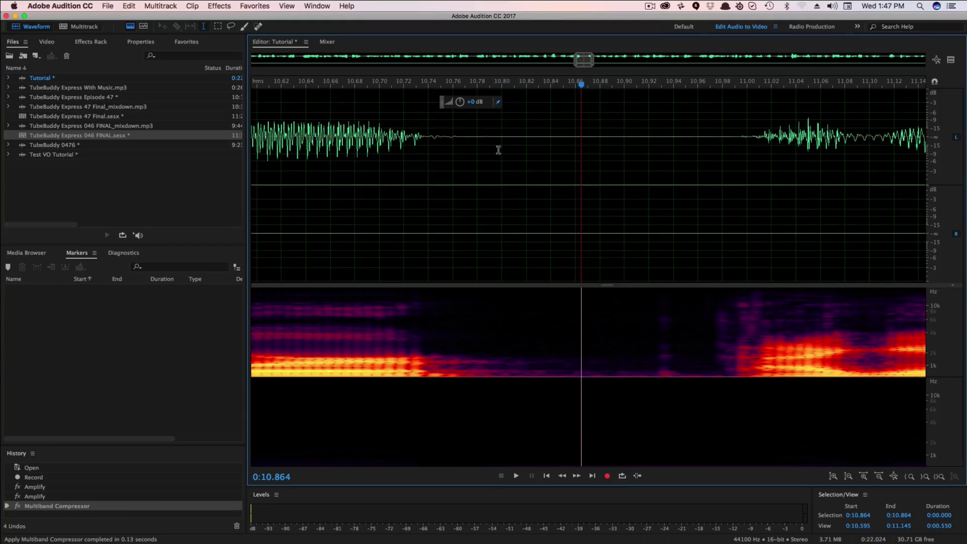
{"action": "left_click_drag", "start_coordinate": [477, 144], "coordinate": [628, 192]}
Step: Capture a noise print from the selected silence via Effects > Noise Reduction / Restoration
{"action": "left_click", "coordinate": [220, 5]}
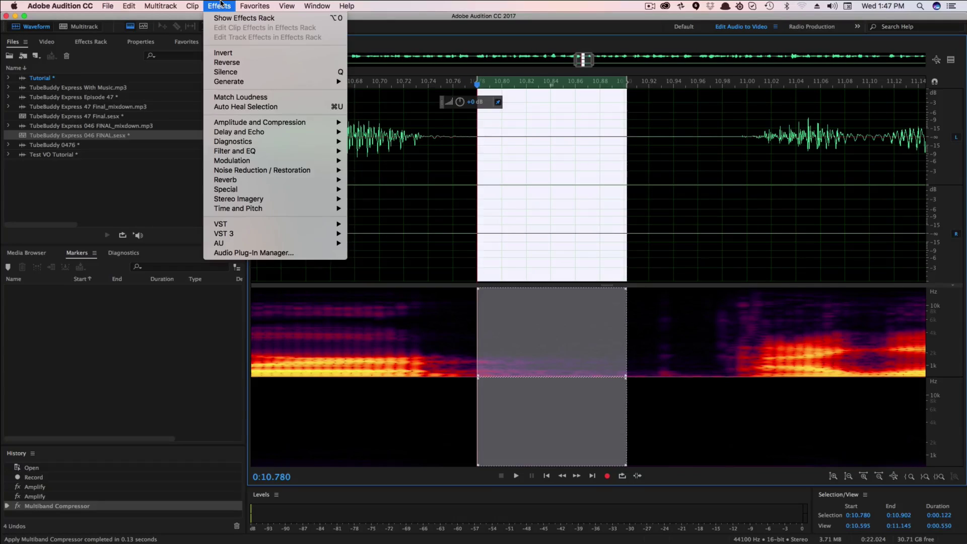
{"action": "mouse_move", "coordinate": [246, 125]}
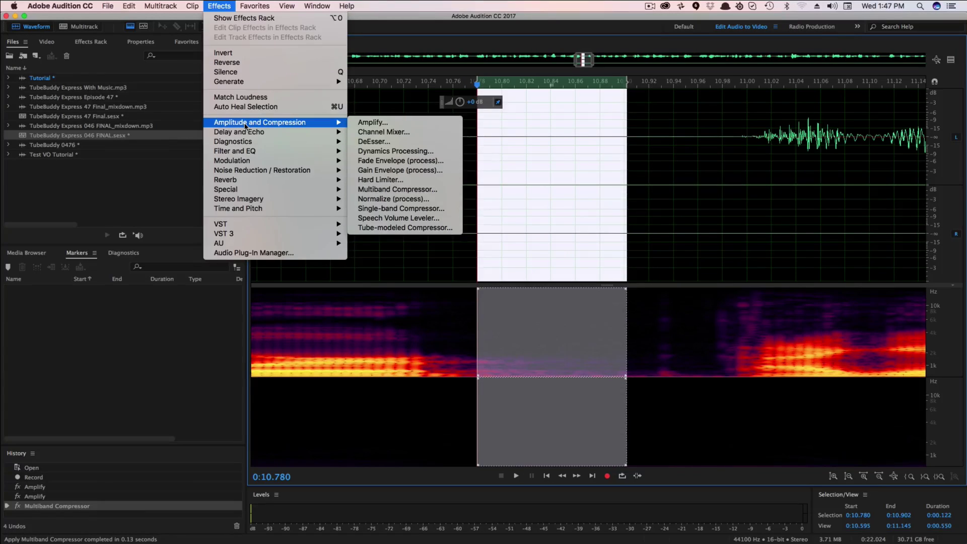
{"action": "mouse_move", "coordinate": [276, 174]}
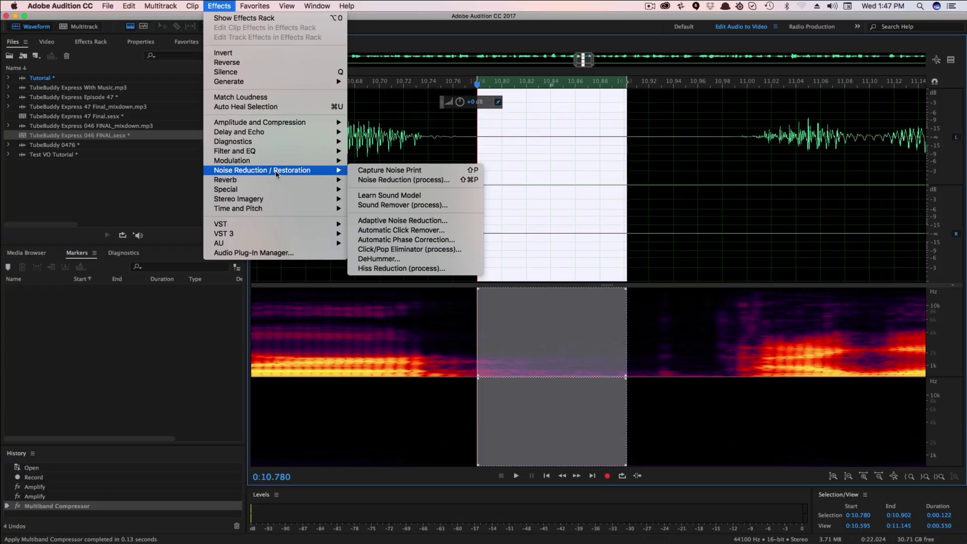
{"action": "left_click", "coordinate": [386, 172]}
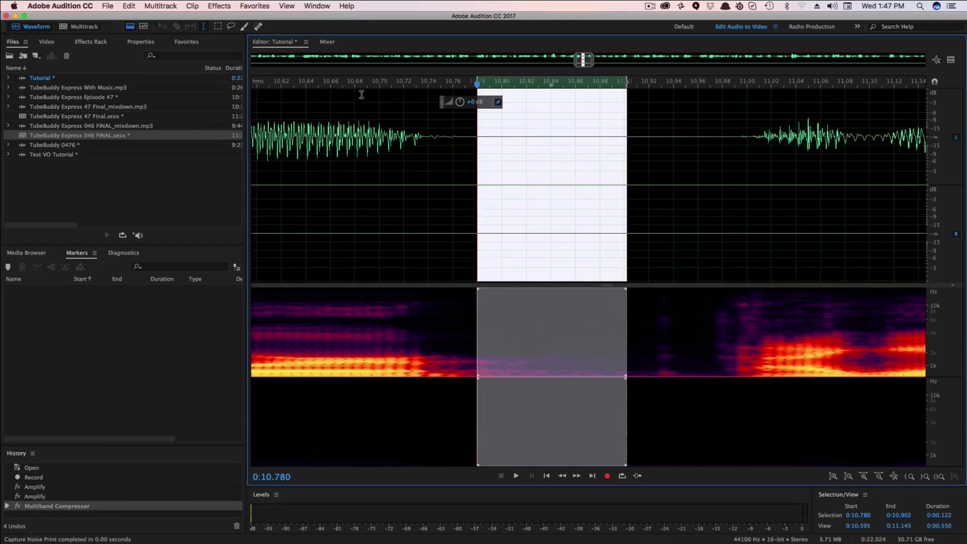
{"action": "left_click", "coordinate": [221, 6]}
Step: Apply Noise Reduction with the captured noise print to the entire Tutorial take
{"action": "mouse_move", "coordinate": [317, 171]}
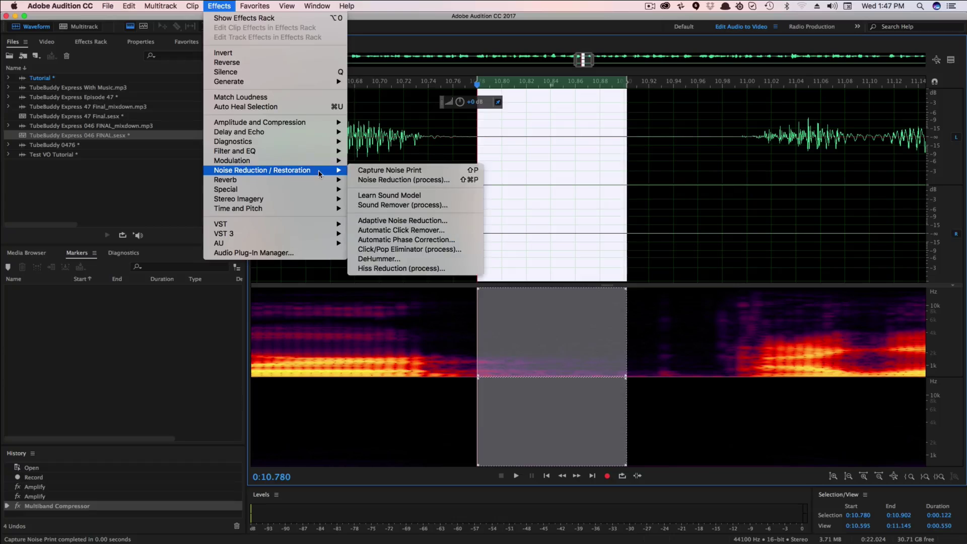
{"action": "left_click", "coordinate": [402, 179]}
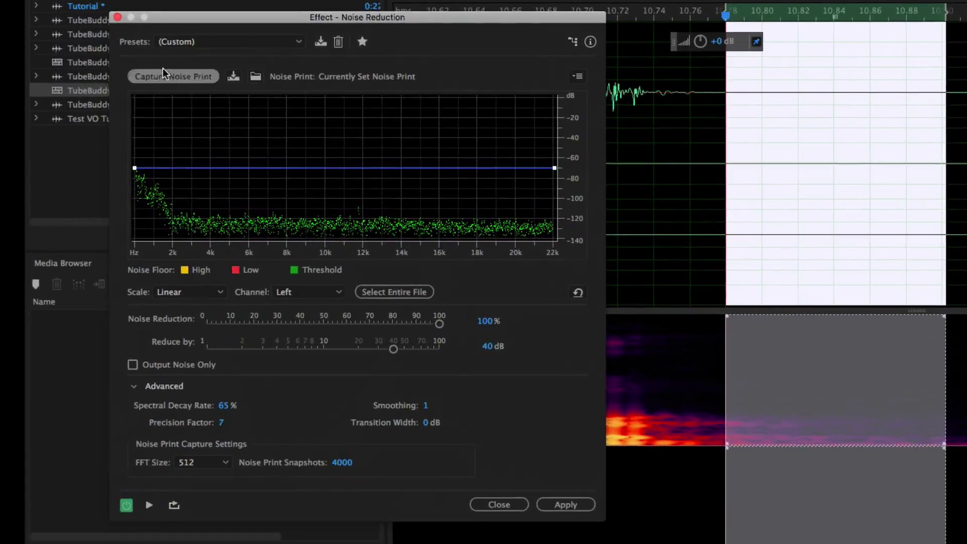
{"action": "left_click", "coordinate": [162, 68]}
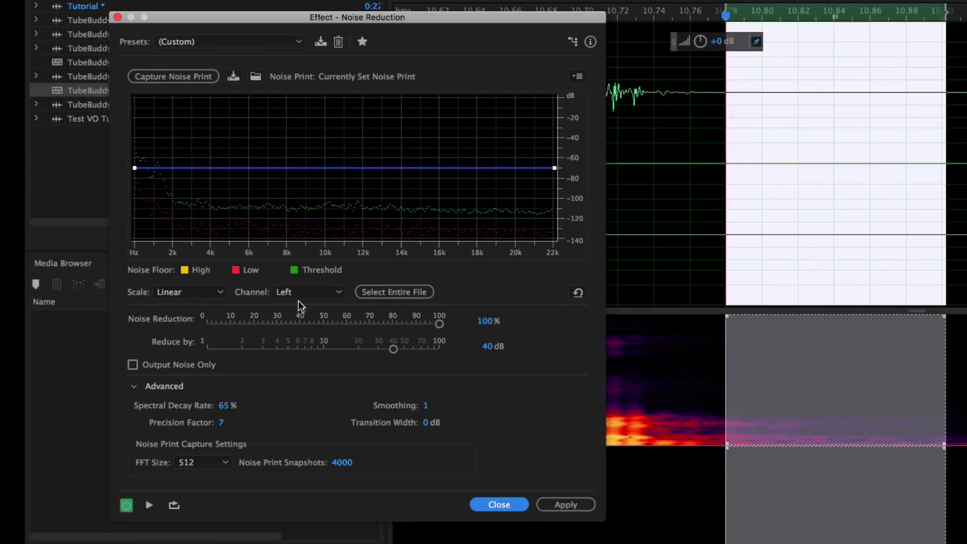
{"action": "left_click", "coordinate": [814, 175]}
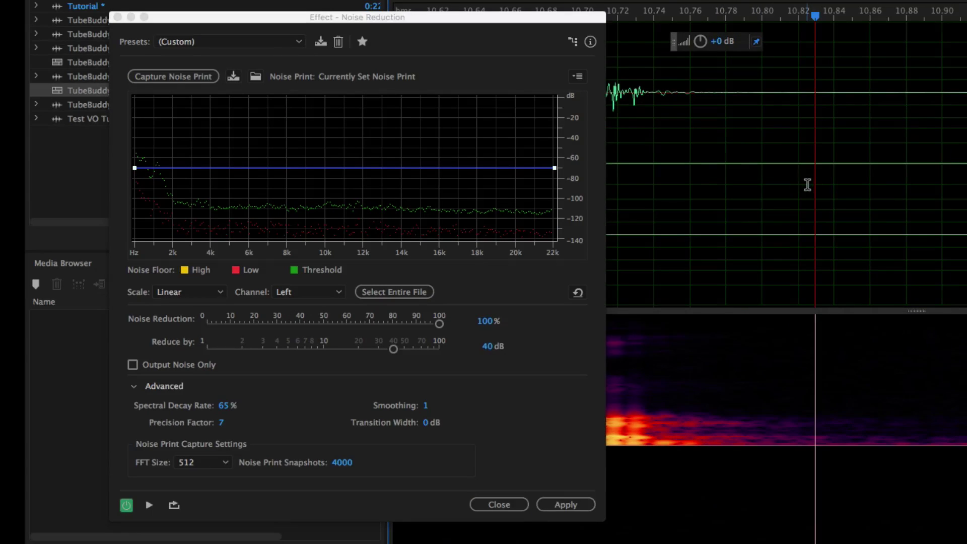
{"action": "key", "text": "super+a"}
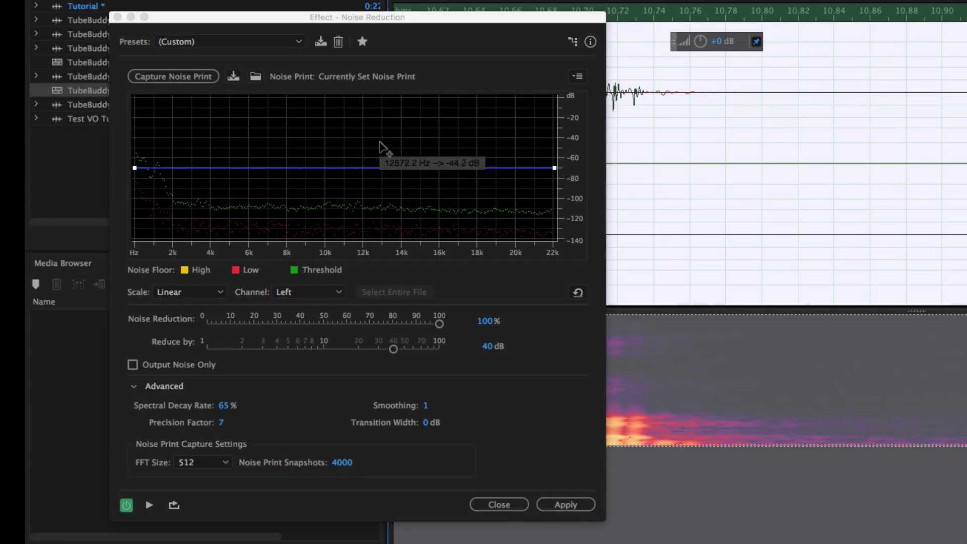
{"action": "left_click", "coordinate": [554, 506]}
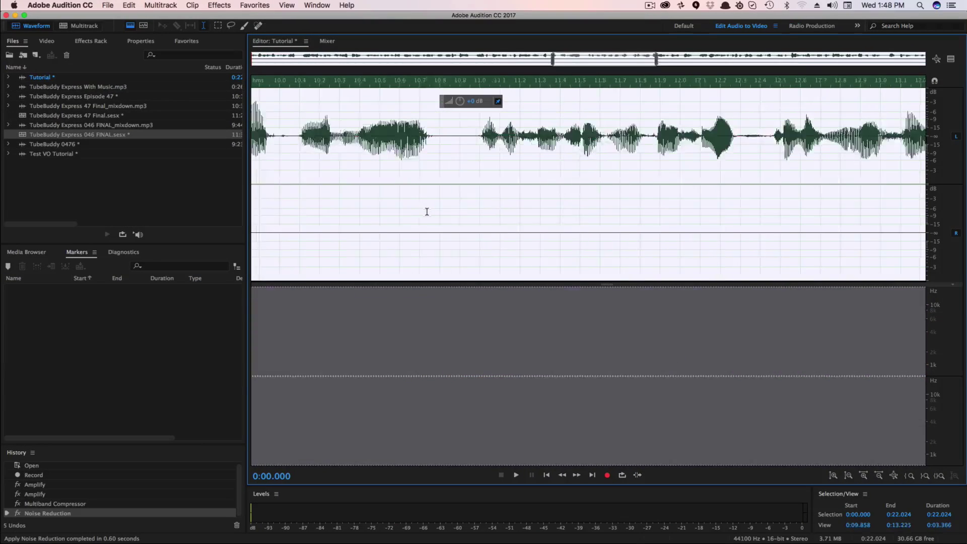
Step: Select the gap near 10.8 s to check the noise-reduced result
{"action": "scroll", "coordinate": [426, 211], "scroll_direction": "down", "scroll_amount": 3}
{"action": "scroll", "coordinate": [442, 194], "scroll_direction": "up", "scroll_amount": 5}
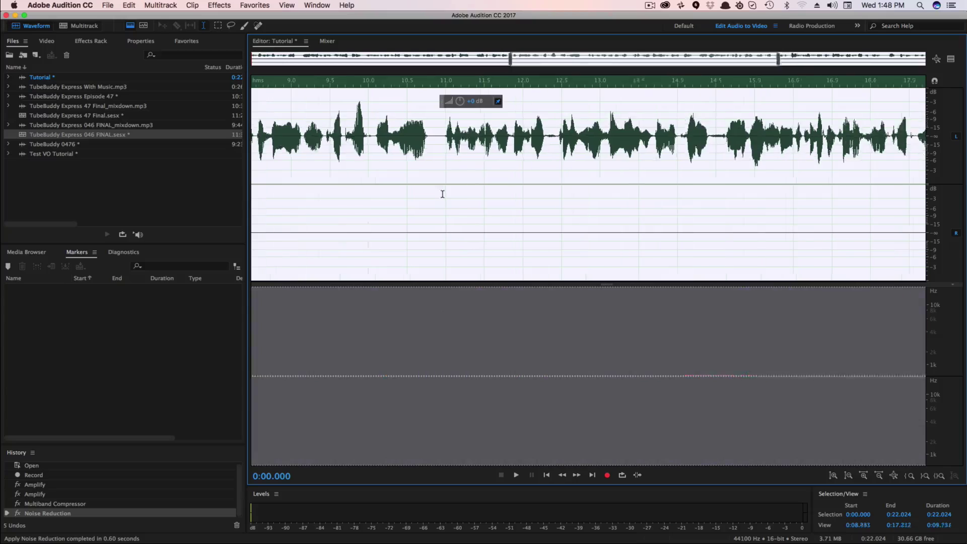
{"action": "left_click_drag", "start_coordinate": [414, 176], "coordinate": [379, 160]}
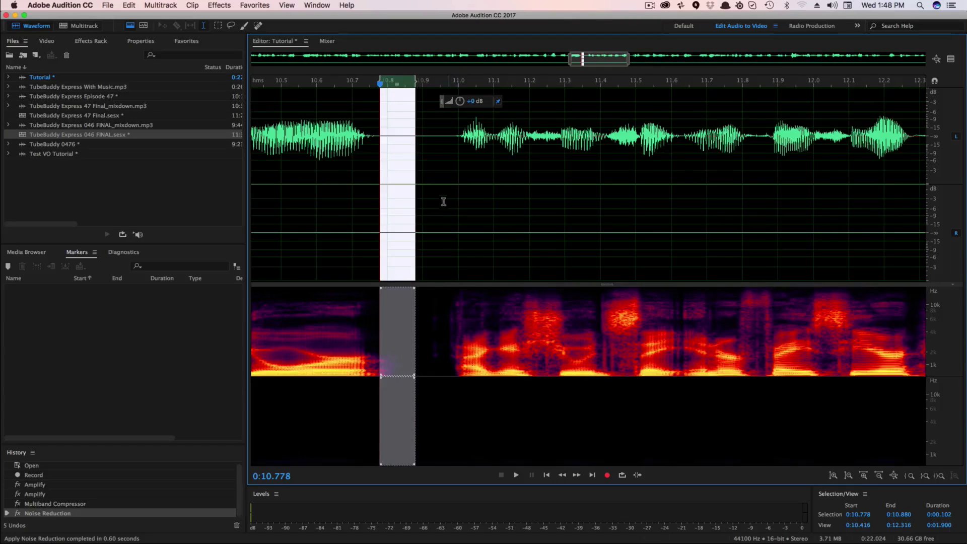
{"action": "scroll", "coordinate": [438, 198], "scroll_direction": "down", "scroll_amount": 4}
{"action": "scroll", "coordinate": [492, 215], "scroll_direction": "down", "scroll_amount": 2}
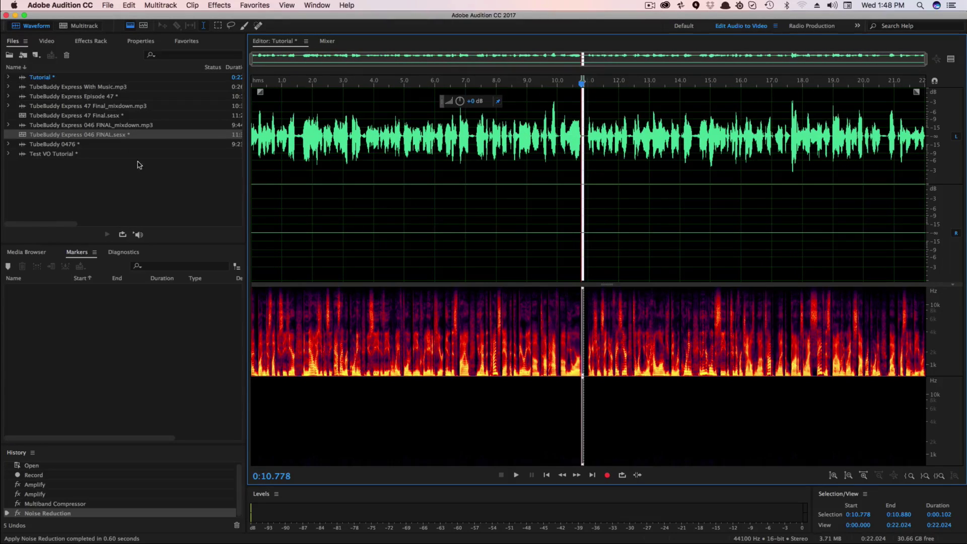
Step: Open TubeBuddy Express 046 FINAL.sesx, preview it, and move the Track 2 TubeBuddy 0476 clip to about 0:23
{"action": "double_click", "coordinate": [93, 135]}
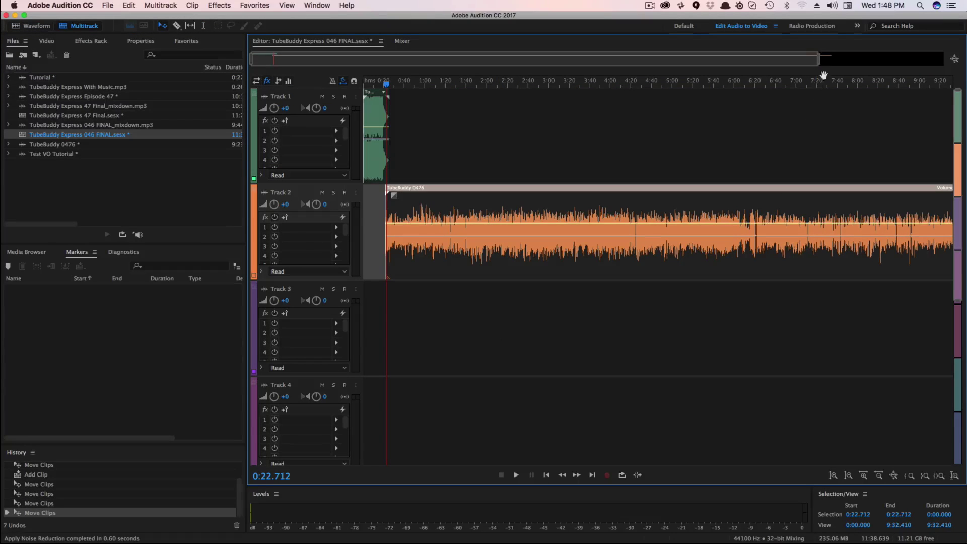
{"action": "left_click_drag", "start_coordinate": [818, 59], "coordinate": [430, 61]}
{"action": "left_click", "coordinate": [414, 82]}
{"action": "key", "text": "space"}
{"action": "key", "text": "space"}
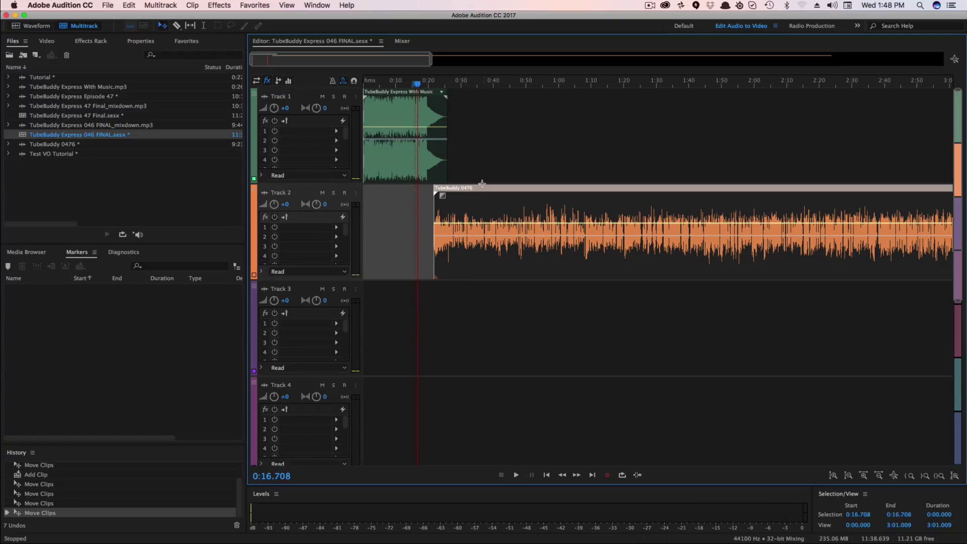
{"action": "left_click", "coordinate": [494, 82]}
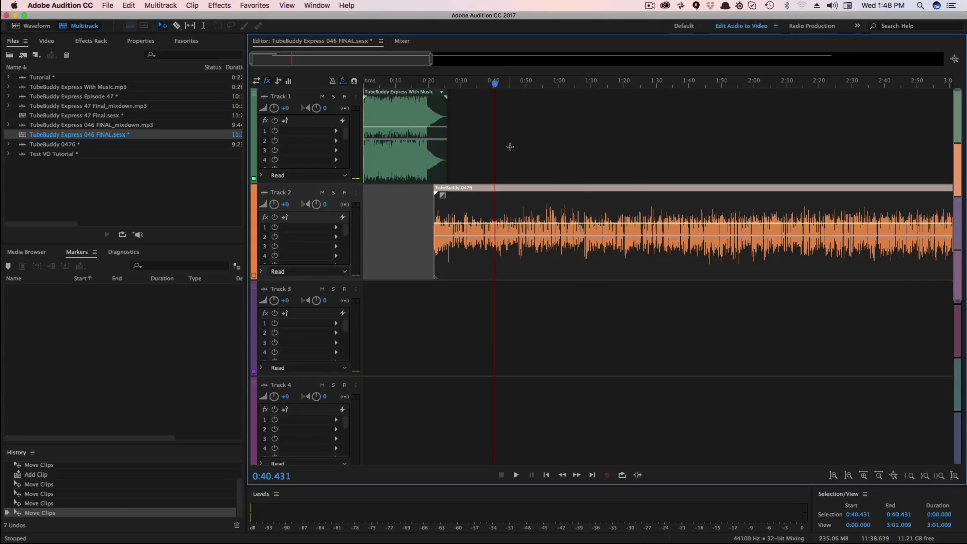
{"action": "key", "text": "space"}
{"action": "key", "text": "space"}
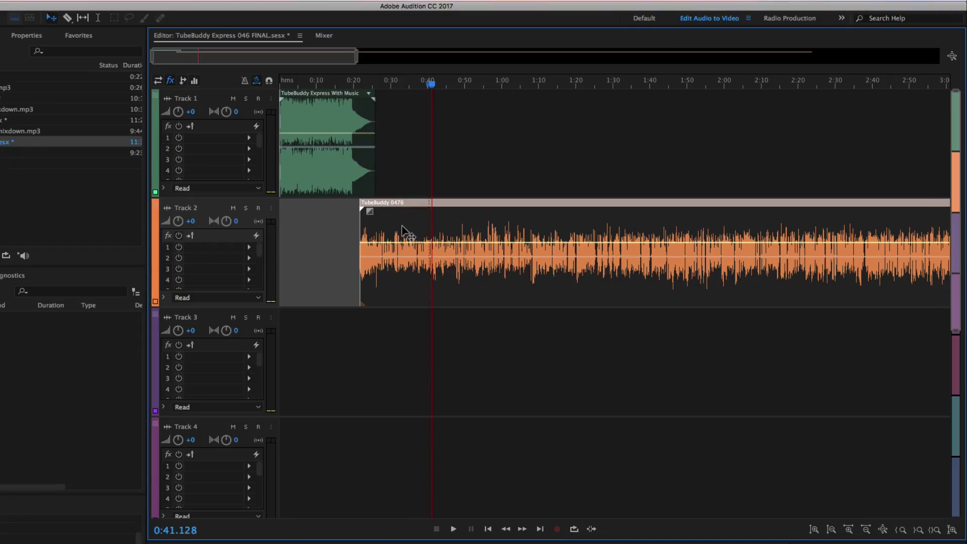
{"action": "left_click_drag", "start_coordinate": [403, 231], "coordinate": [409, 297]}
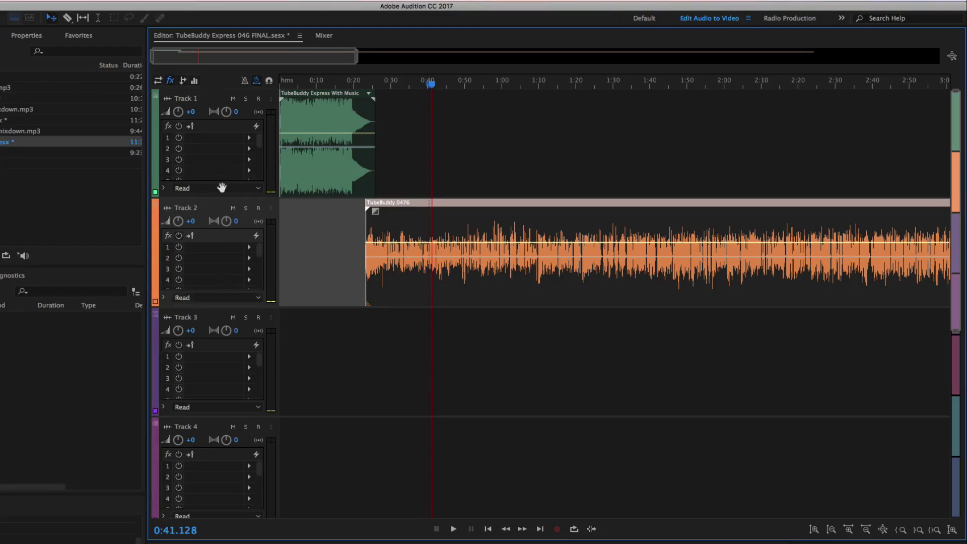
Step: Change Track 1's colour to the magenta swatch (hue 308)
{"action": "left_click", "coordinate": [155, 192]}
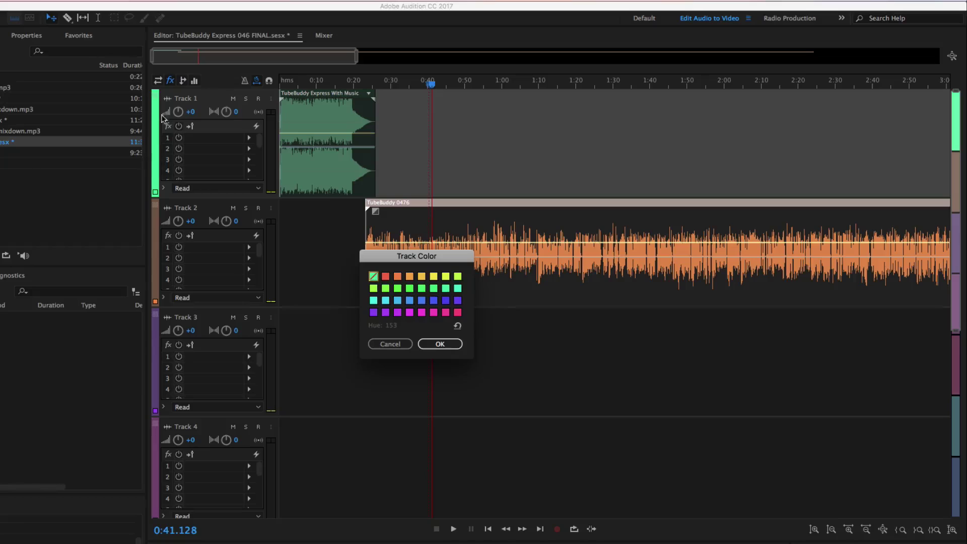
{"action": "left_click", "coordinate": [397, 312]}
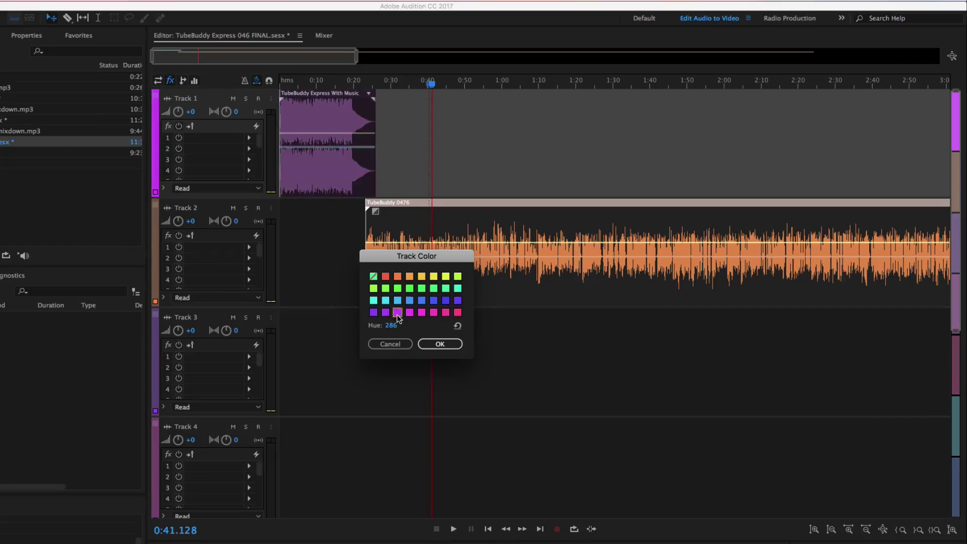
{"action": "left_click", "coordinate": [422, 312]}
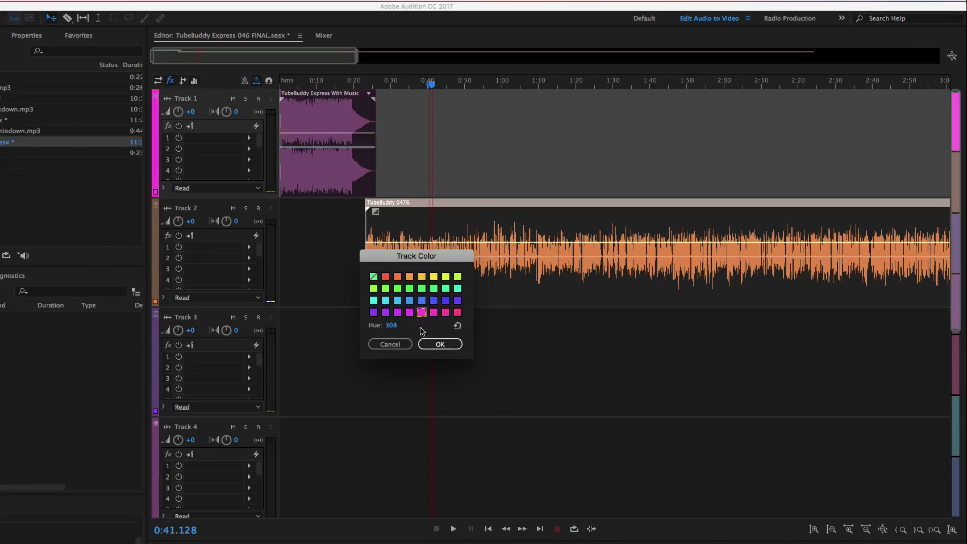
{"action": "left_click", "coordinate": [443, 345]}
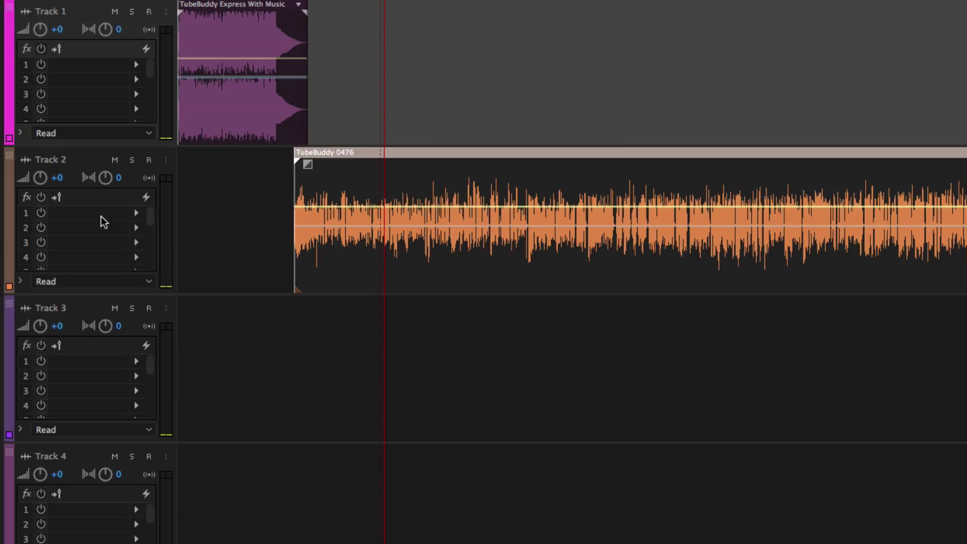
Step: Set Track 2's volume to +0.9 dB and pan it slightly left, adding no effect
{"action": "left_click", "coordinate": [137, 212]}
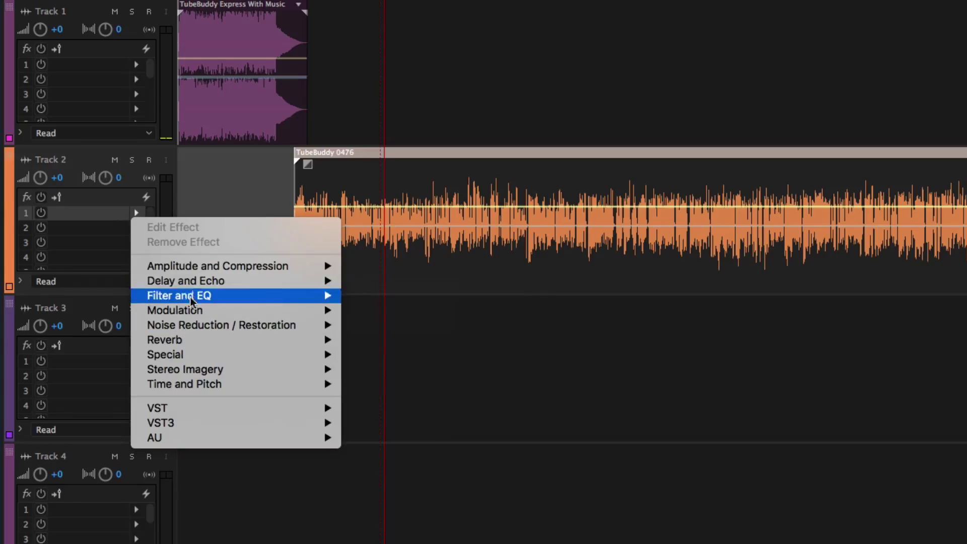
{"action": "left_click", "coordinate": [651, 322]}
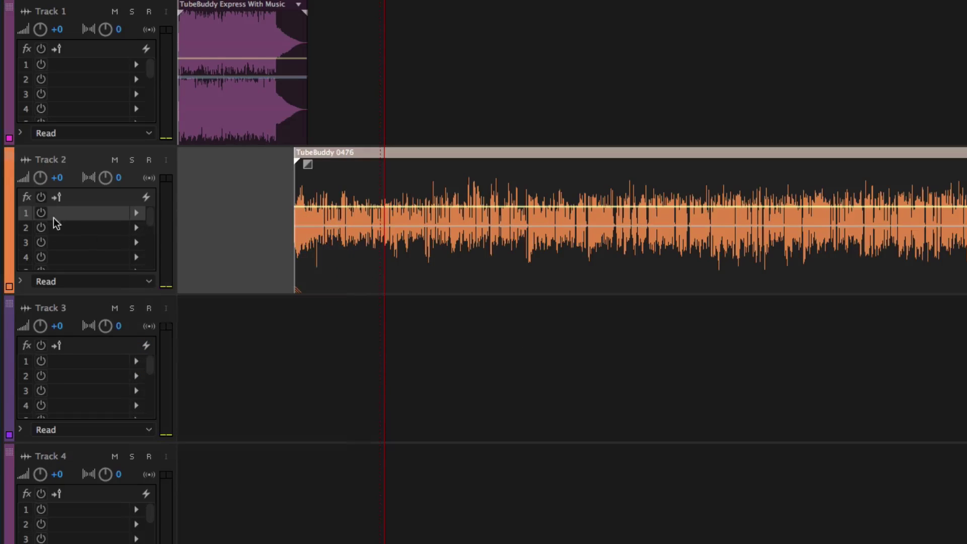
{"action": "left_click_drag", "start_coordinate": [42, 181], "coordinate": [43, 179]}
{"action": "mouse_move", "coordinate": [105, 182]}
{"action": "left_mouse_down"}
{"action": "mouse_move", "coordinate": [81, 182]}
{"action": "mouse_move", "coordinate": [107, 183]}
{"action": "left_mouse_up"}
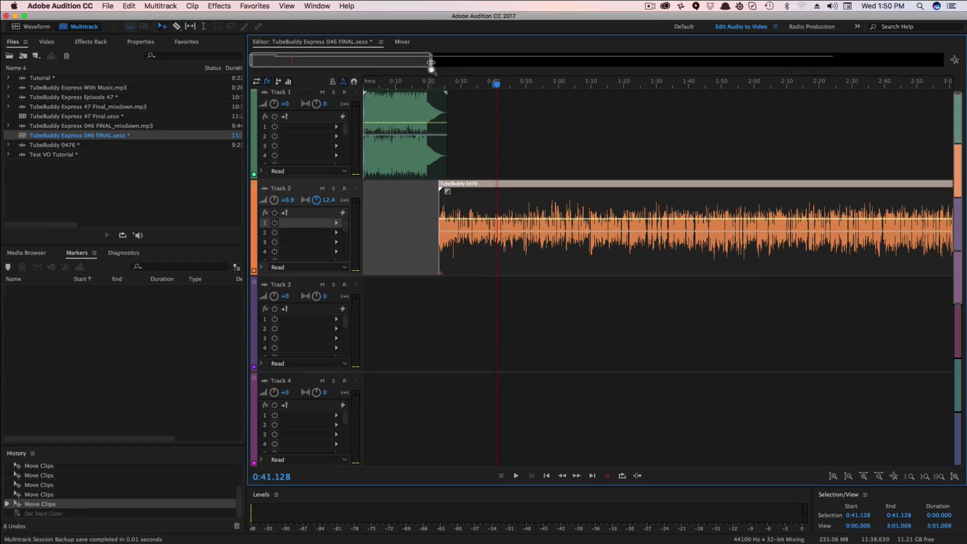
Step: Split the Track 2 clip at 0:40.317 and bring up the Keyboard Shortcuts reference
{"action": "left_click_drag", "start_coordinate": [429, 60], "coordinate": [312, 60]}
{"action": "scroll", "coordinate": [399, 205], "scroll_direction": "right", "scroll_amount": 5}
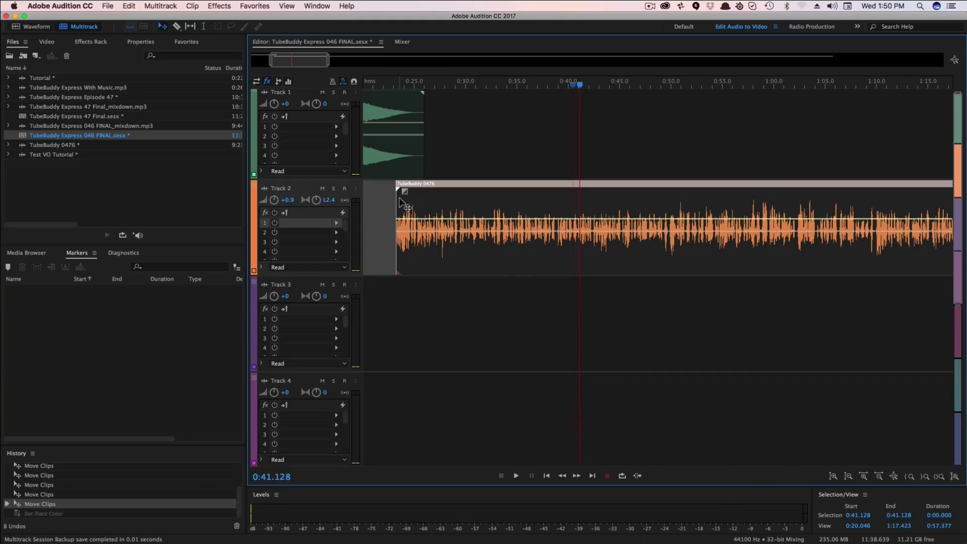
{"action": "left_click_drag", "start_coordinate": [398, 205], "coordinate": [416, 240]}
{"action": "left_click", "coordinate": [571, 85]}
{"action": "key", "text": "super+k"}
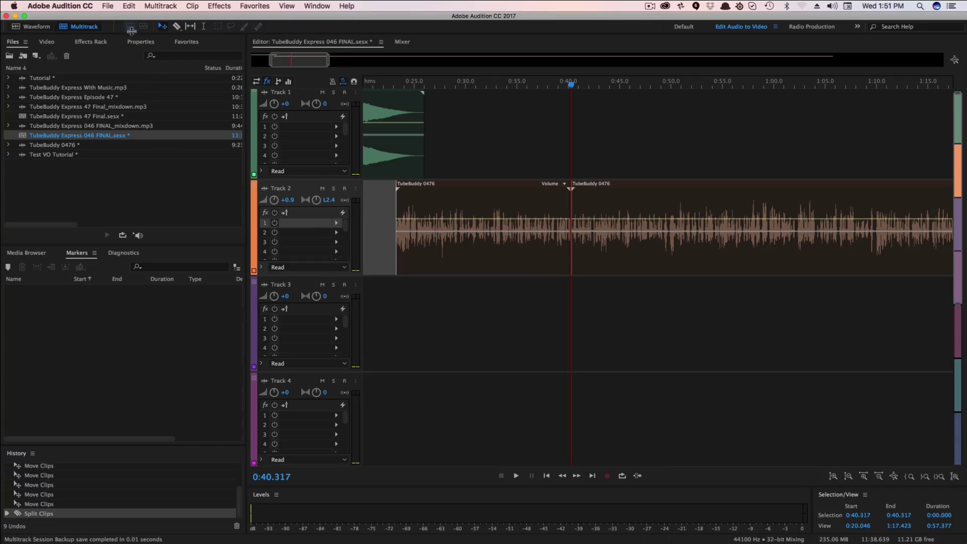
{"action": "left_click", "coordinate": [130, 7]}
{"action": "left_click", "coordinate": [173, 316]}
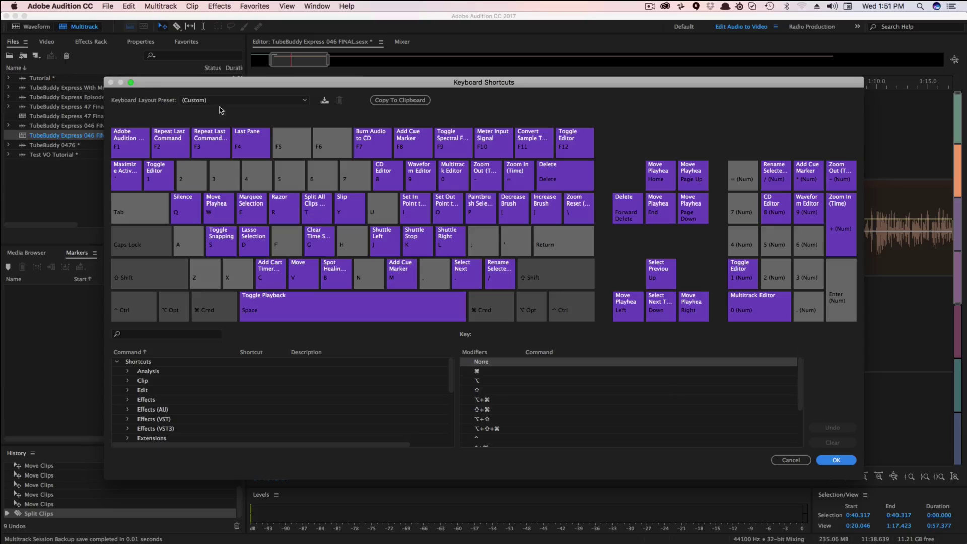
Step: Shift the first piece of Track 2's split clip along the timeline, then close Keyboard Shortcuts
{"action": "left_click", "coordinate": [791, 460]}
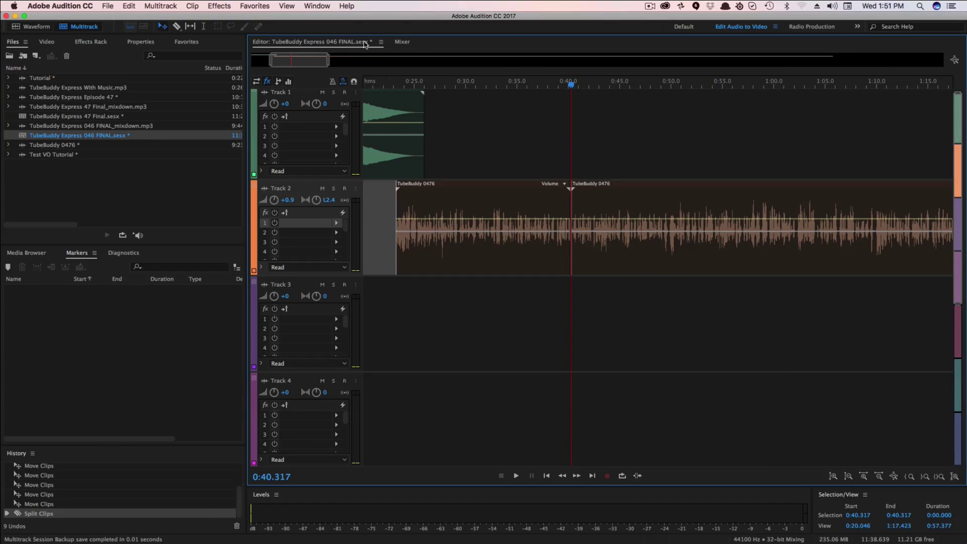
{"action": "mouse_move", "coordinate": [288, 59]}
{"action": "left_mouse_down"}
{"action": "mouse_move", "coordinate": [312, 59]}
{"action": "mouse_move", "coordinate": [280, 58]}
{"action": "left_mouse_up"}
{"action": "left_click_drag", "start_coordinate": [569, 221], "coordinate": [575, 245]}
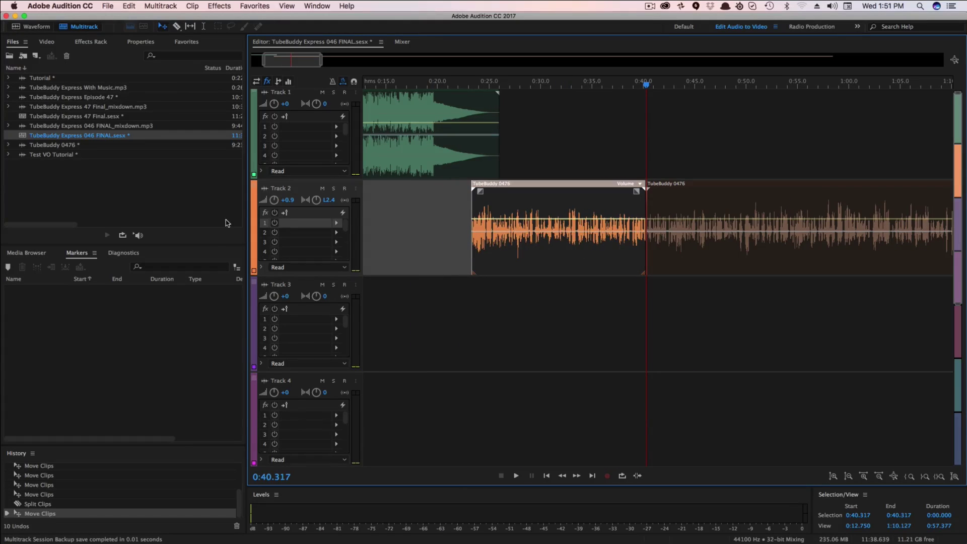
{"action": "left_click", "coordinate": [129, 6]}
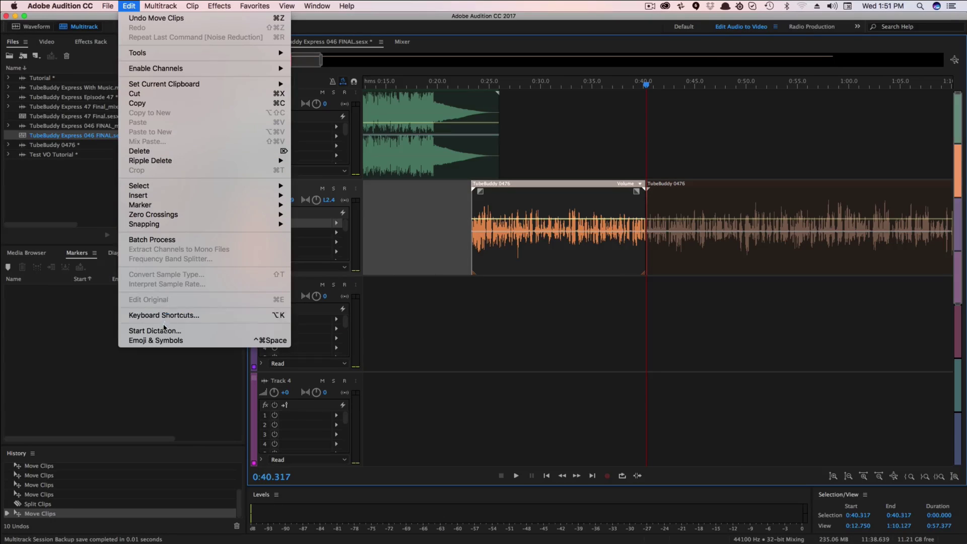
{"action": "left_click", "coordinate": [166, 314]}
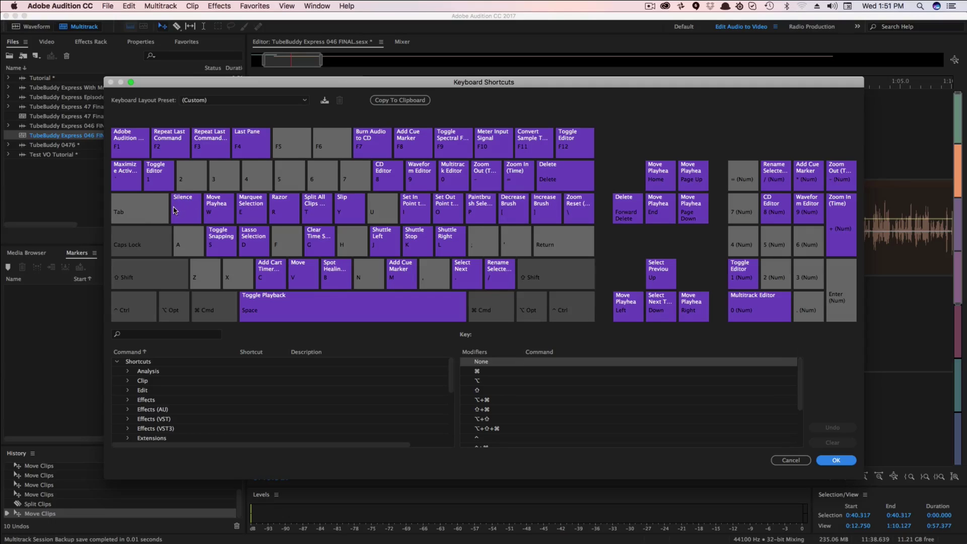
{"action": "left_click", "coordinate": [784, 459]}
Step: Open TubeBuddy 0476 in the waveform editor and silence 3:29.690–3:29.882
{"action": "double_click", "coordinate": [54, 145]}
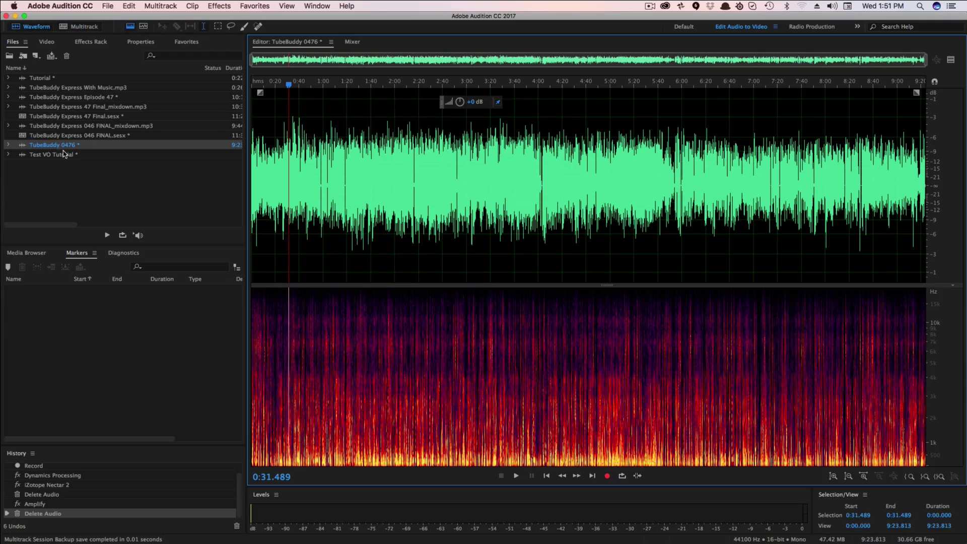
{"action": "scroll", "coordinate": [553, 228], "scroll_direction": "up", "scroll_amount": 10}
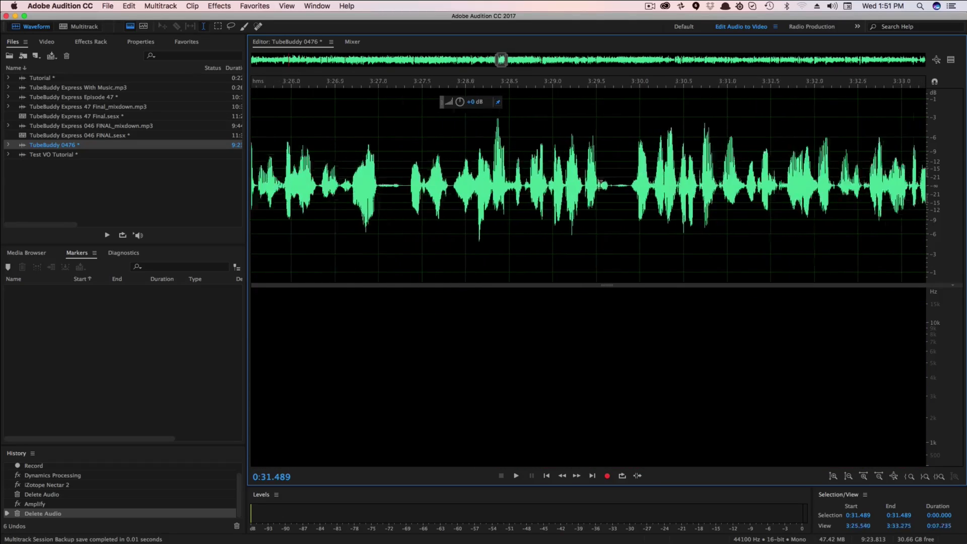
{"action": "left_click_drag", "start_coordinate": [619, 188], "coordinate": [650, 207]}
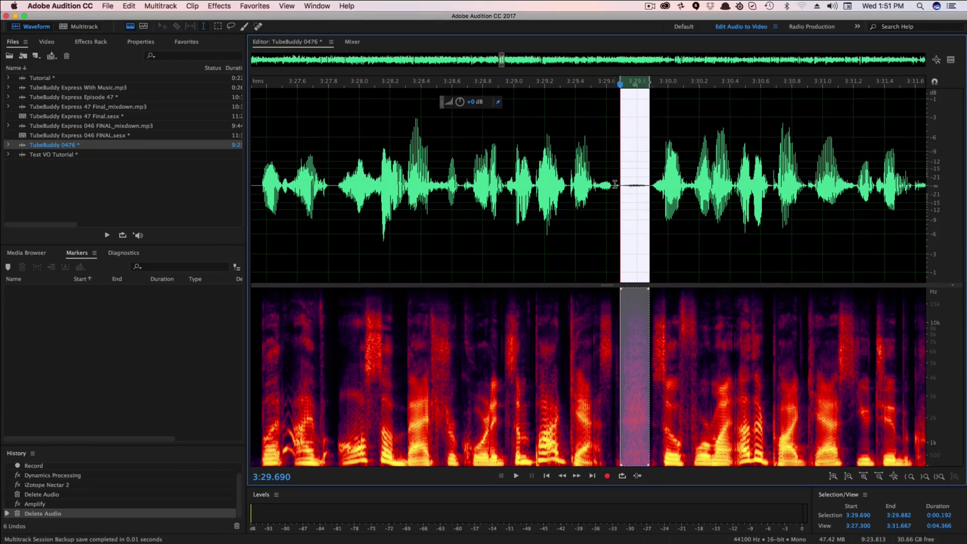
{"action": "key", "text": "super+shift+l"}
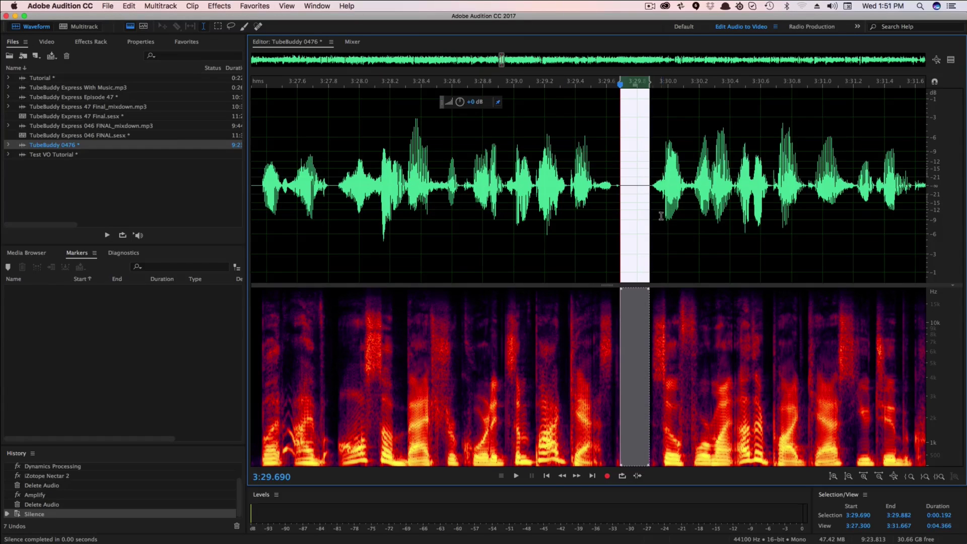
{"action": "left_click_drag", "start_coordinate": [649, 204], "coordinate": [621, 207]}
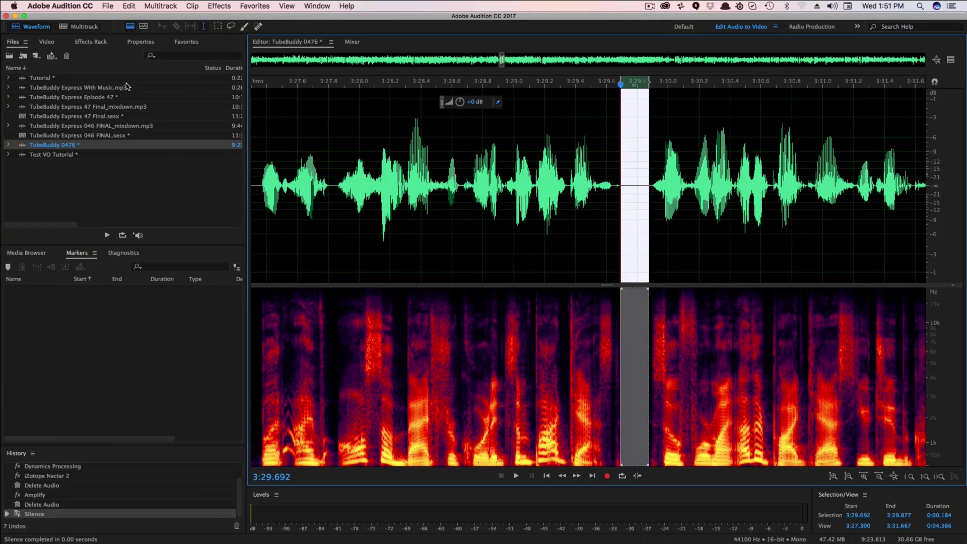
{"action": "left_click", "coordinate": [109, 6]}
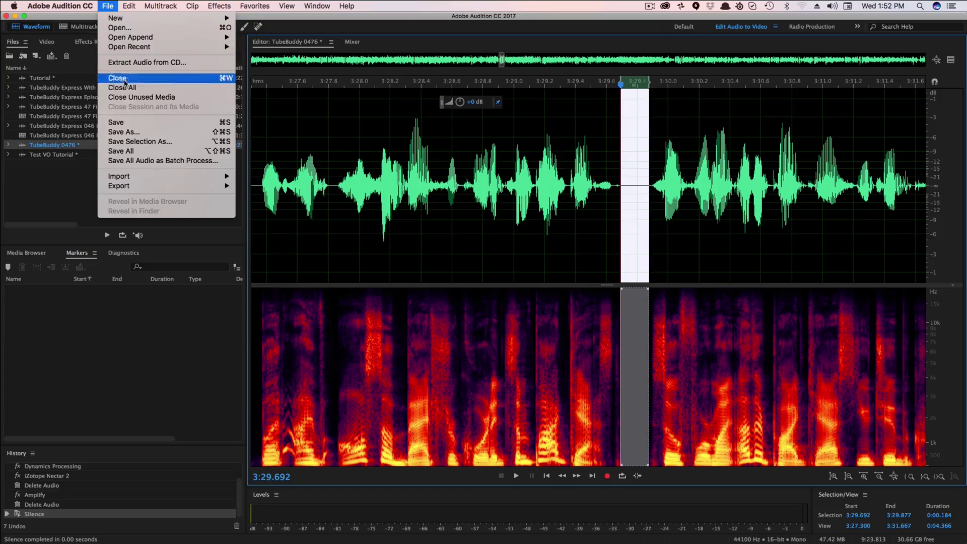
{"action": "left_click", "coordinate": [130, 132]}
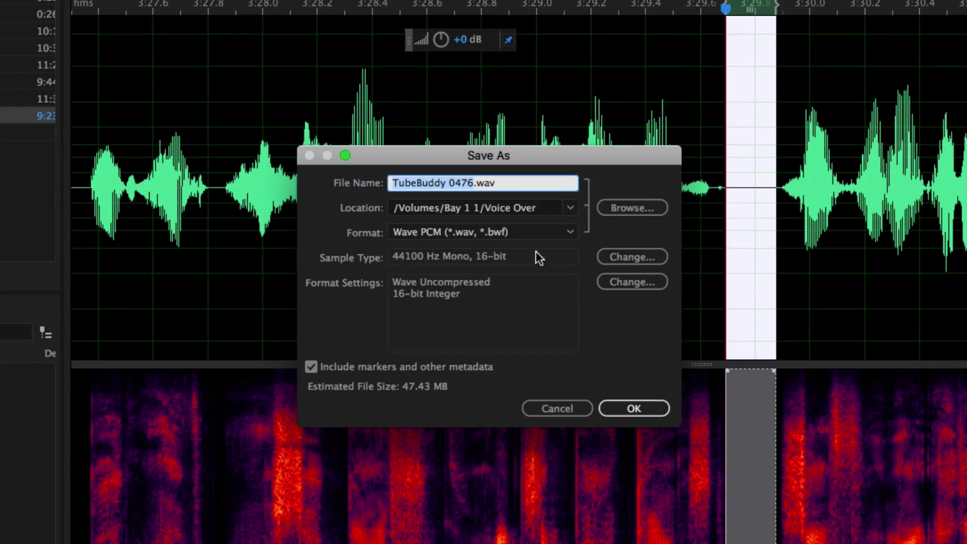
{"action": "left_click", "coordinate": [641, 262]}
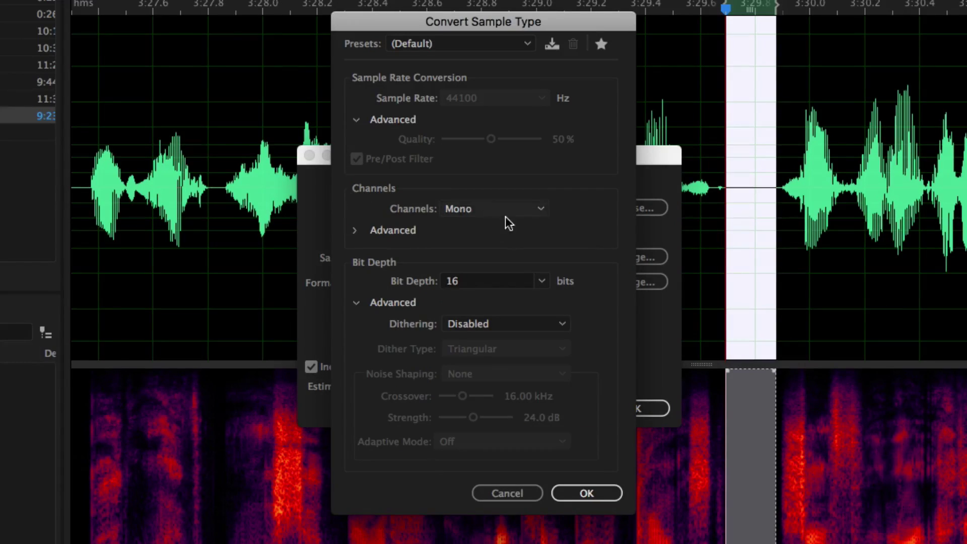
{"action": "left_click", "coordinate": [510, 208]}
{"action": "left_click", "coordinate": [500, 240]}
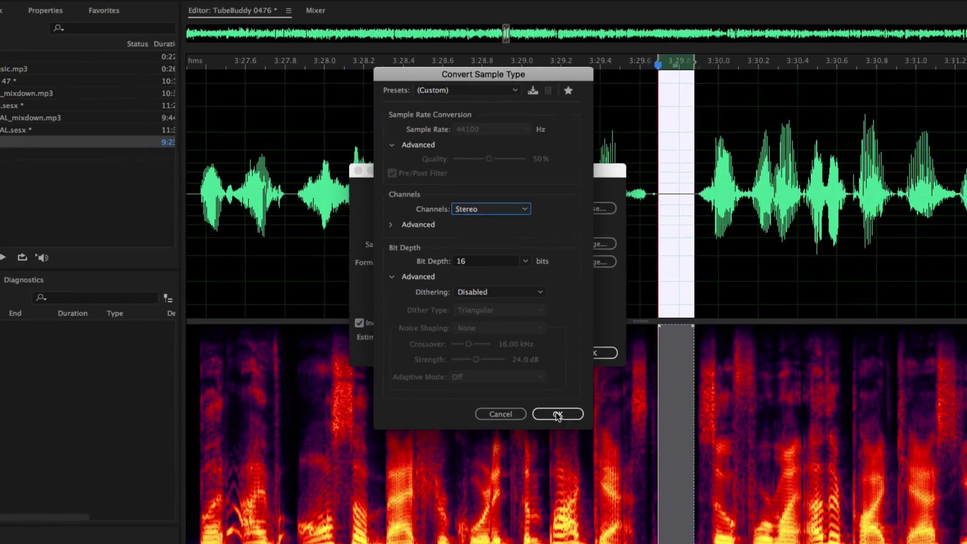
{"action": "left_click", "coordinate": [587, 492]}
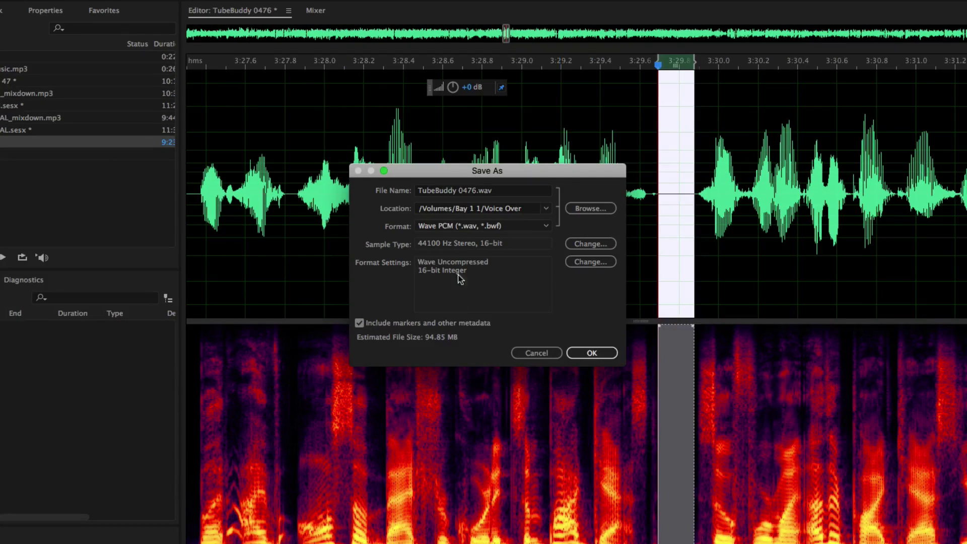
{"action": "left_click_drag", "start_coordinate": [476, 191], "coordinate": [413, 190]}
{"action": "left_click", "coordinate": [590, 208]}
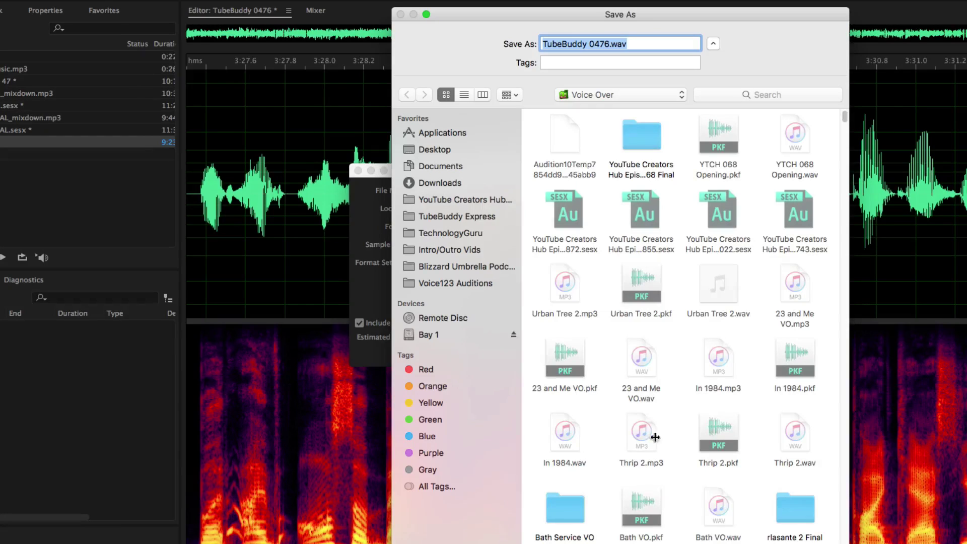
{"action": "key", "text": "Escape"}
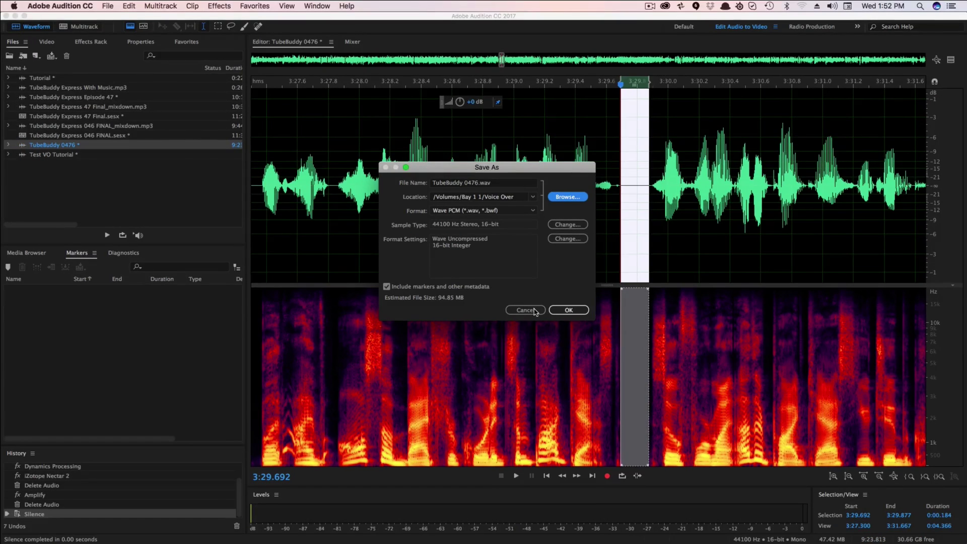
{"action": "left_click", "coordinate": [525, 309]}
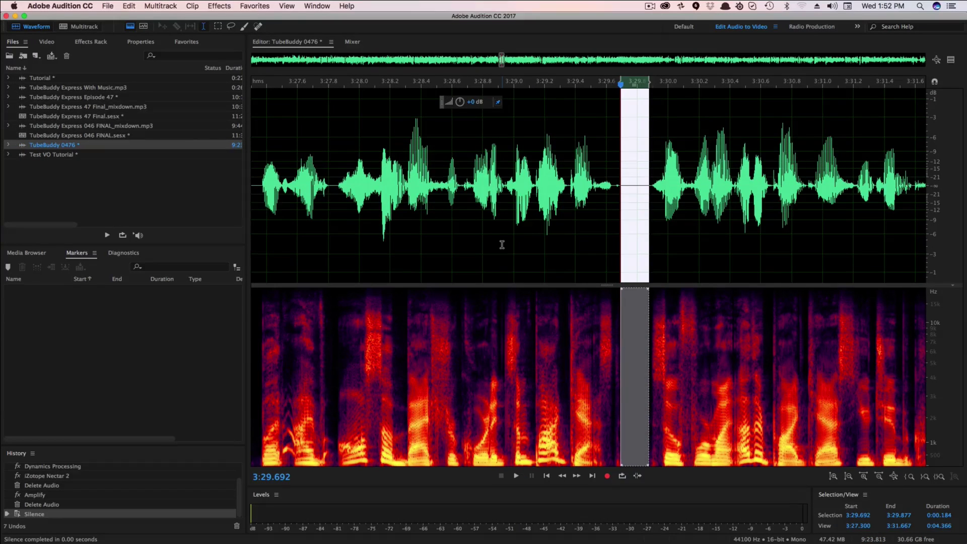